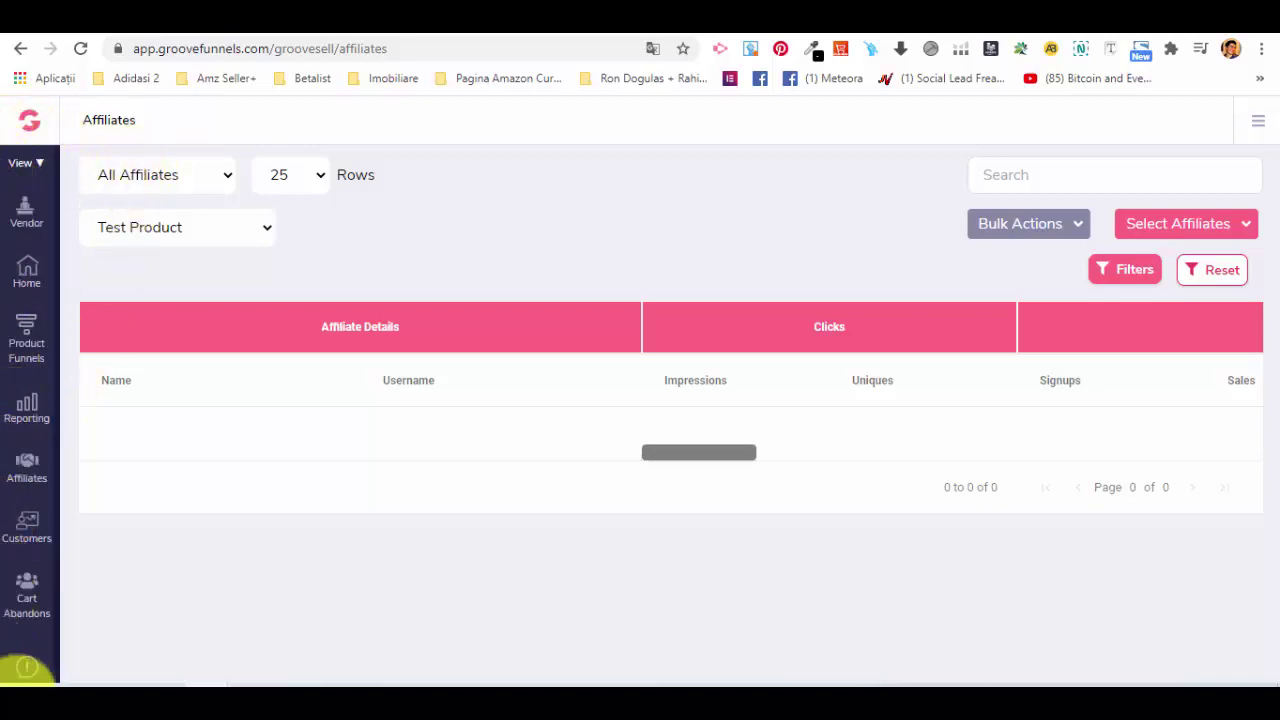
# Go from Affiliates' Manage Affiliates And Payouts page to the GrooveSell Customers transaction list
pyautogui.click(6, 226)
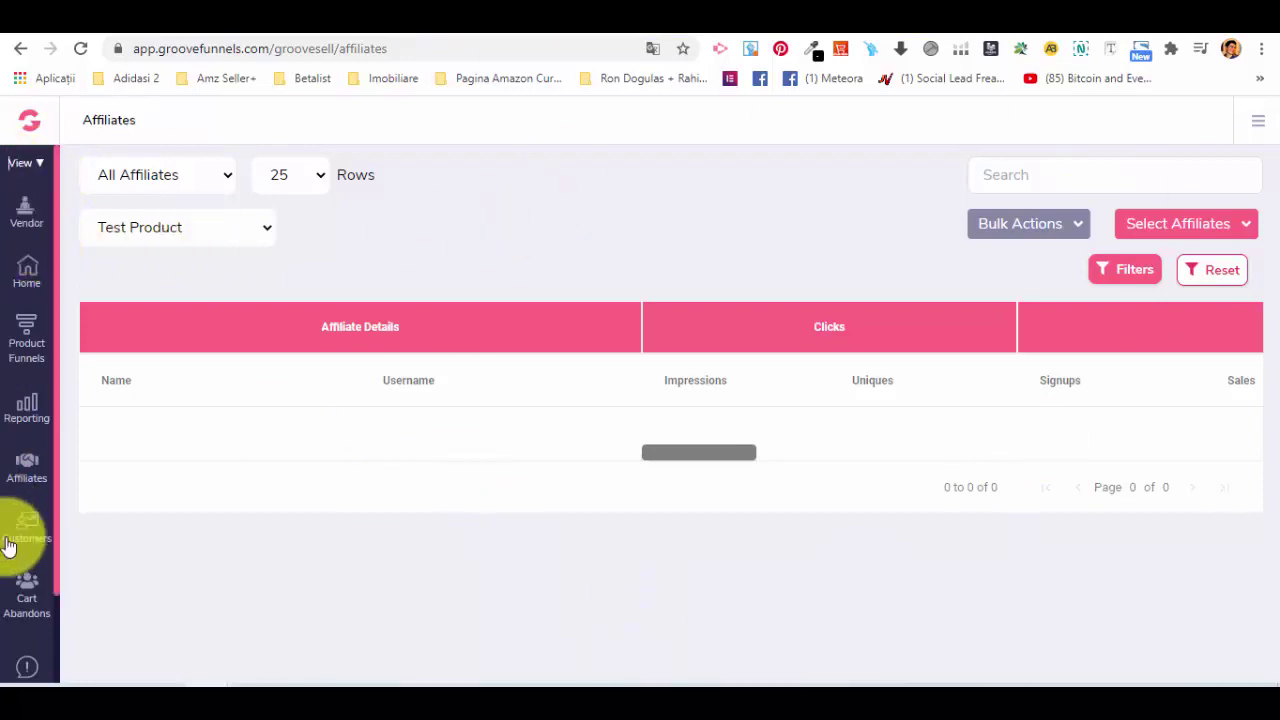
pyautogui.click(28, 478)
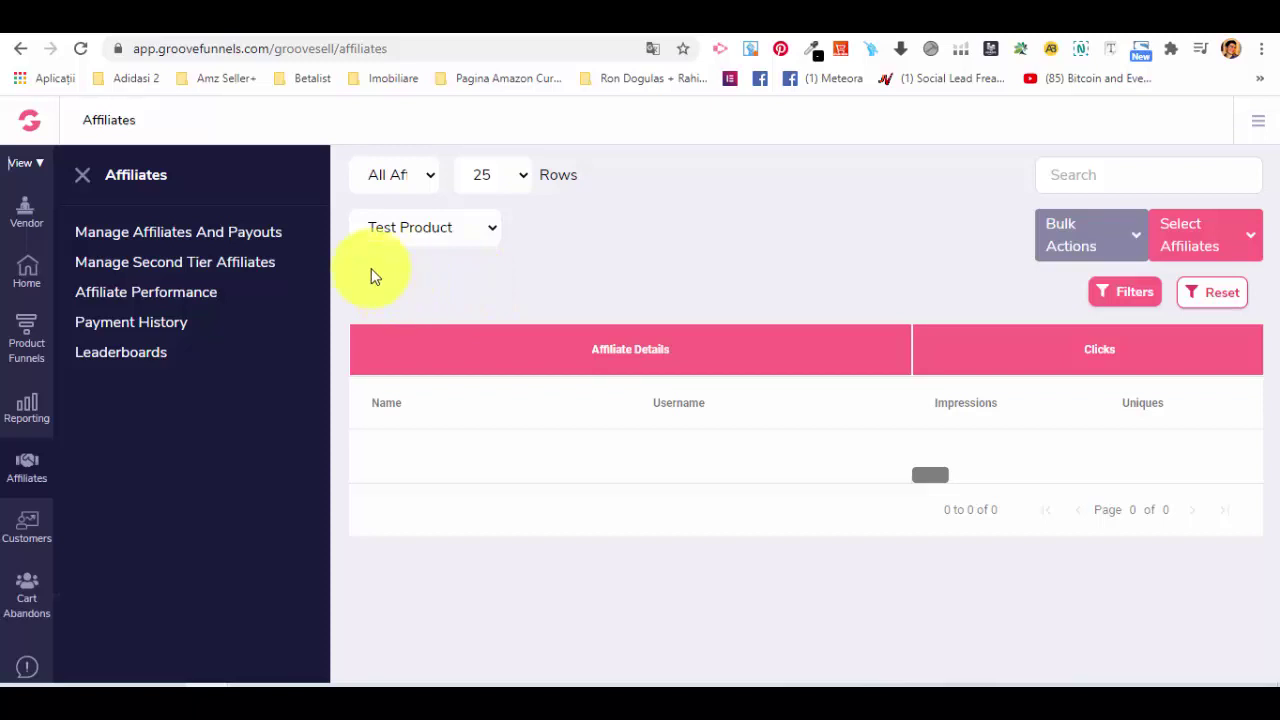
pyautogui.click(111, 232)
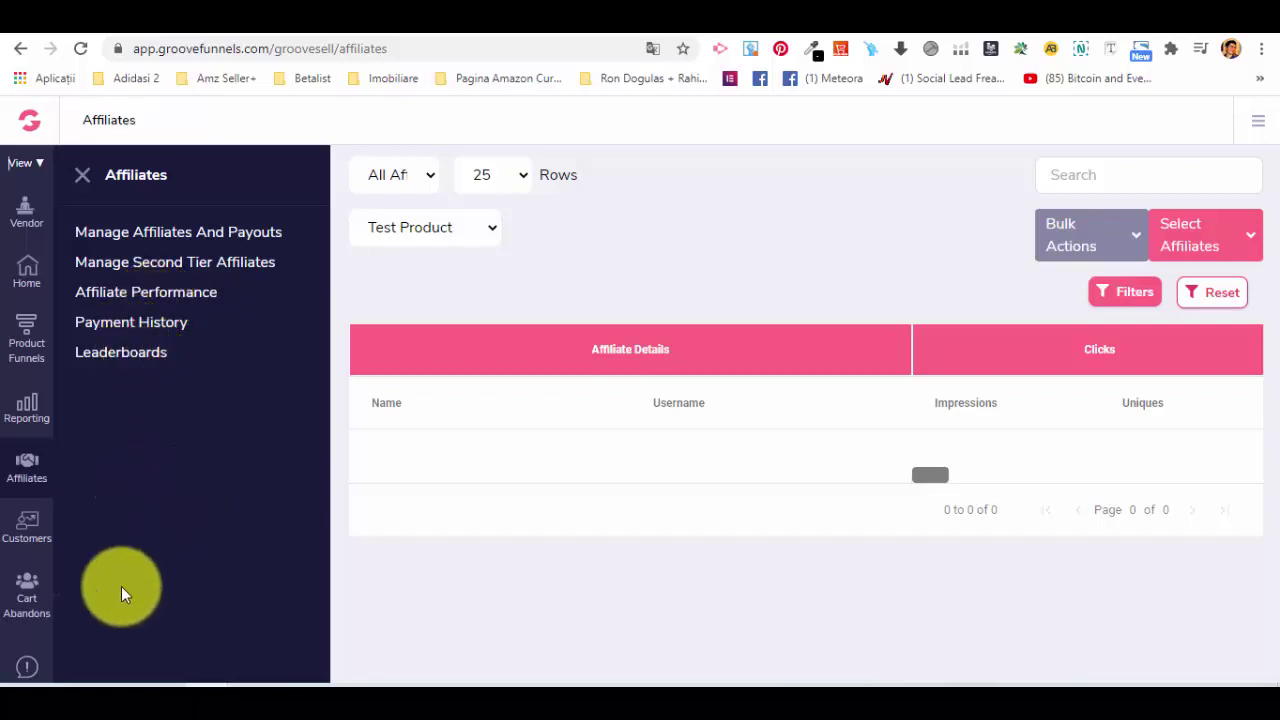
pyautogui.click(28, 532)
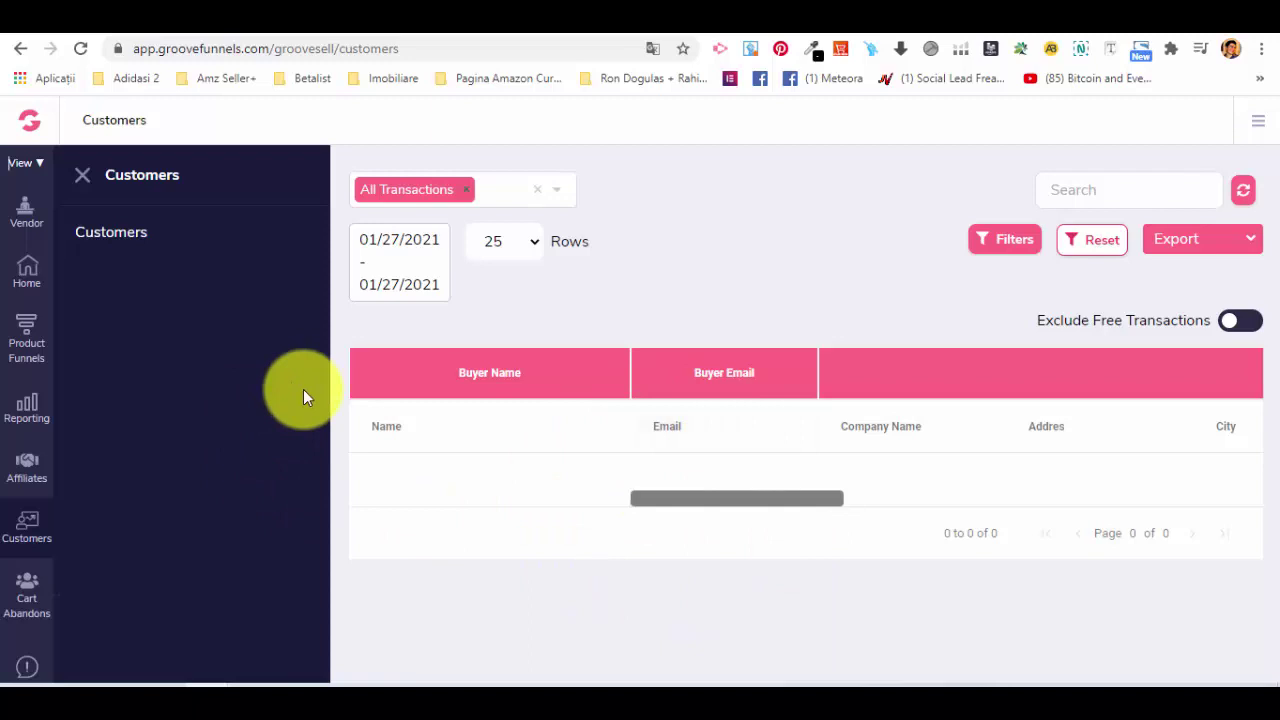
# Check the customer Export options, then view the empty Cart Abandons list
pyautogui.click(1238, 245)
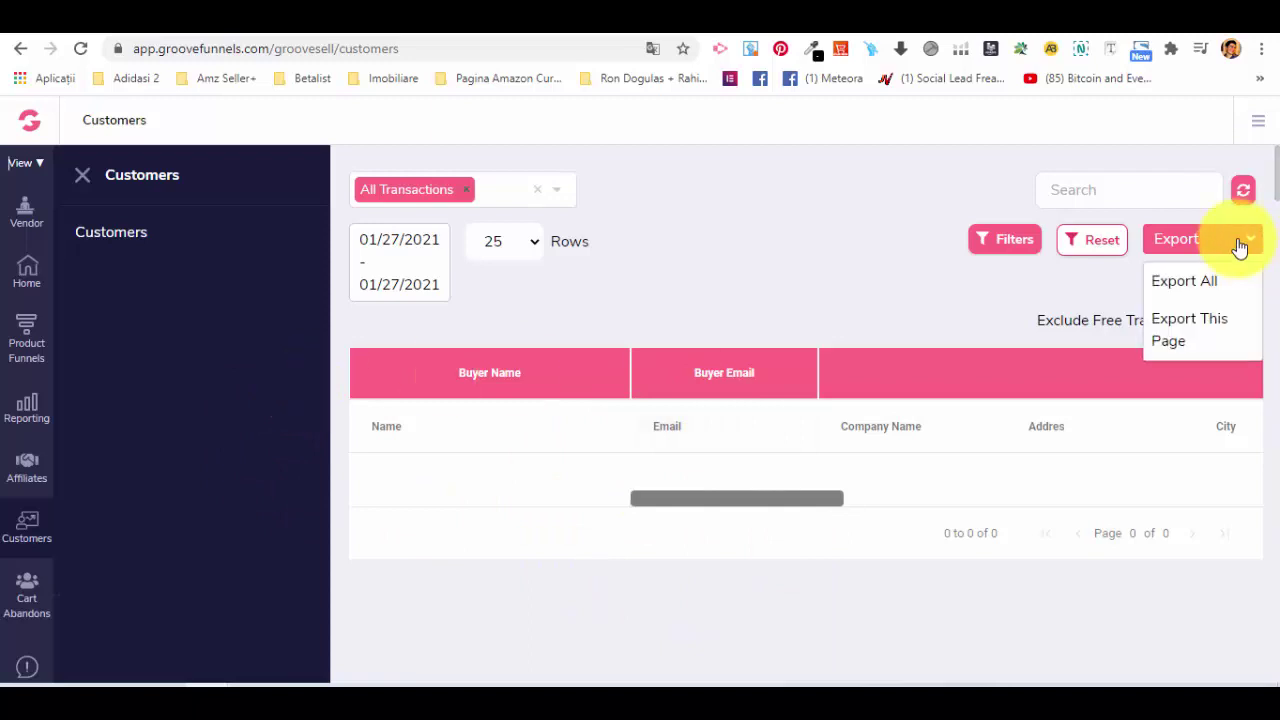
pyautogui.click(670, 212)
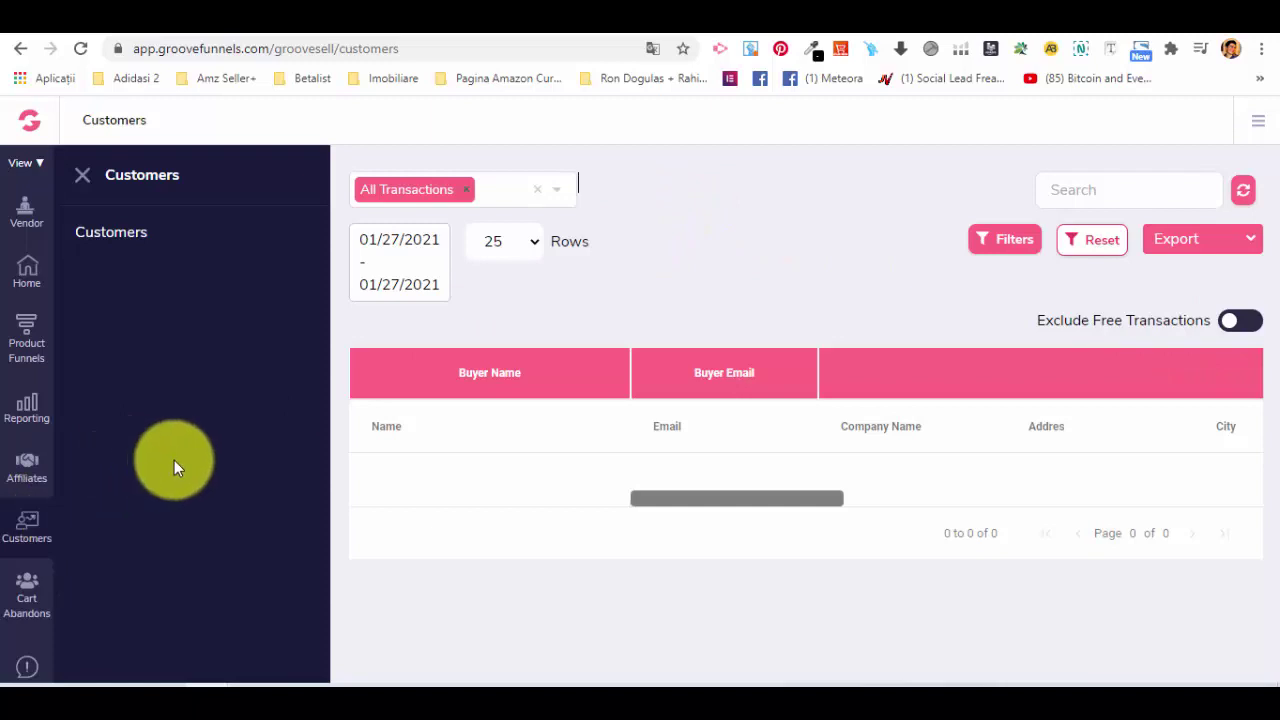
pyautogui.click(28, 612)
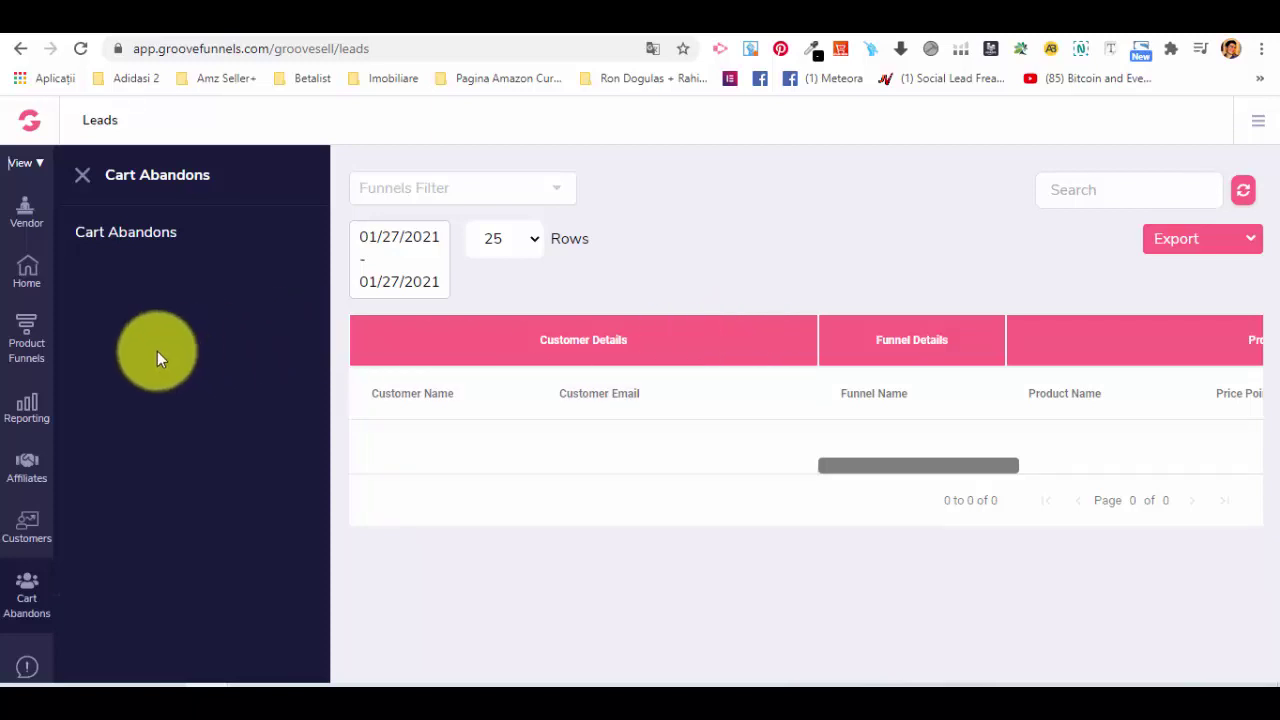
# Through Product Funnels and the empty Coupons page, reach Test Product's Funnel Promo Tools
pyautogui.click(27, 278)
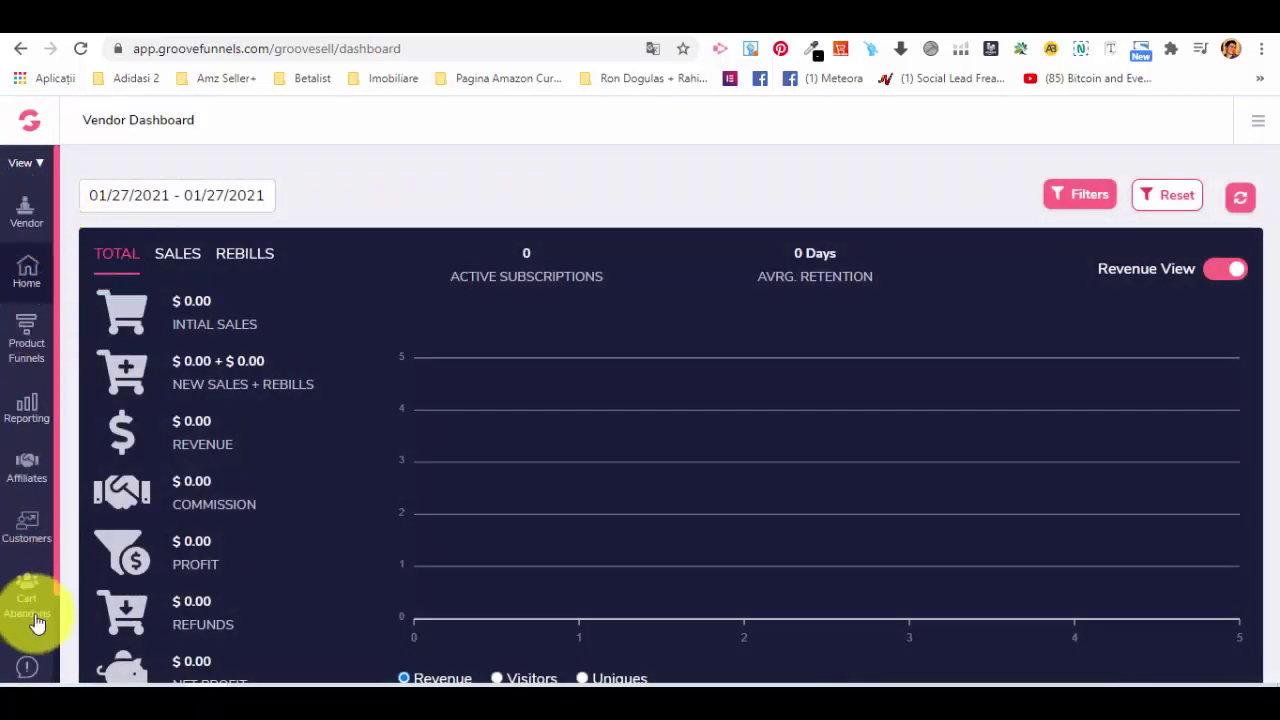
pyautogui.click(29, 328)
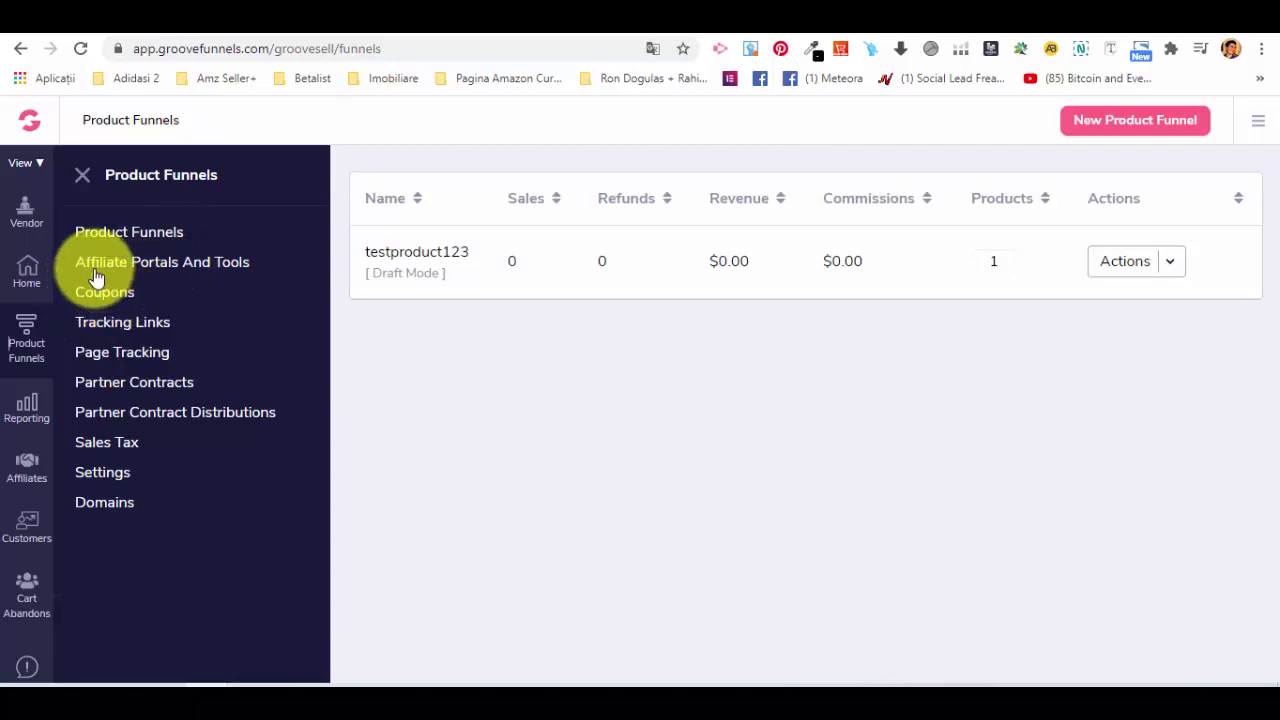
pyautogui.click(102, 291)
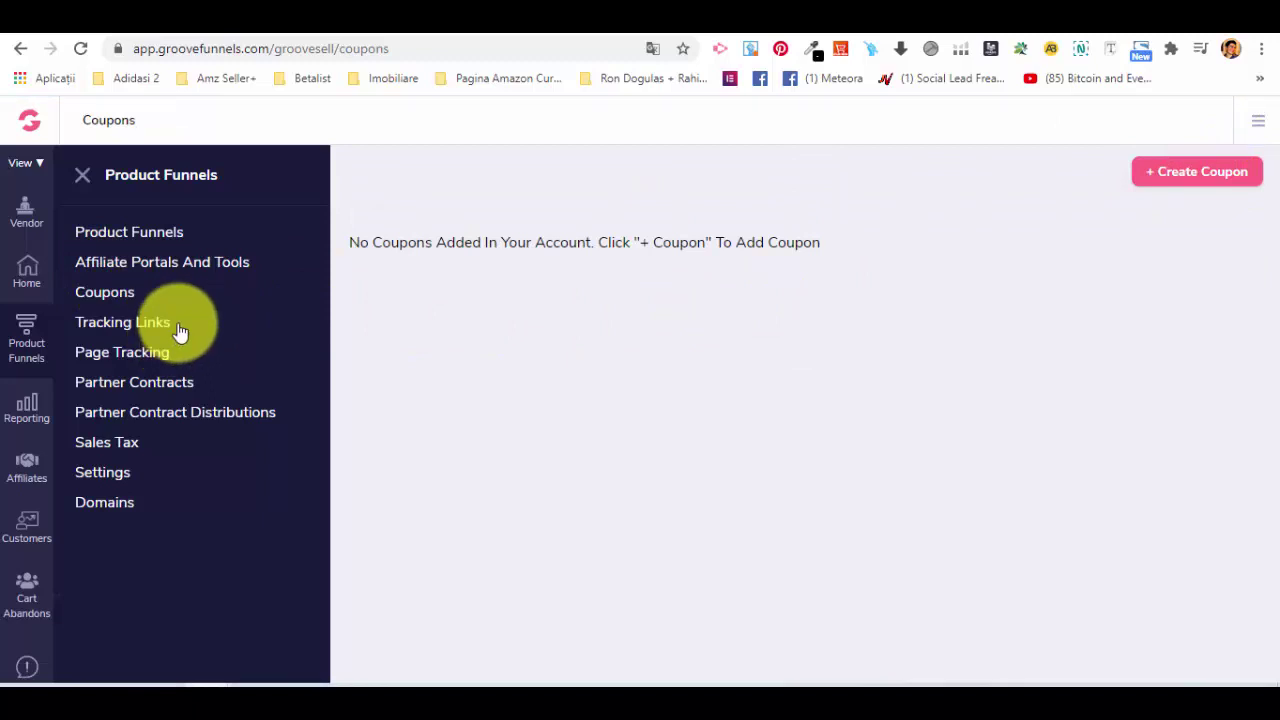
pyautogui.click(190, 265)
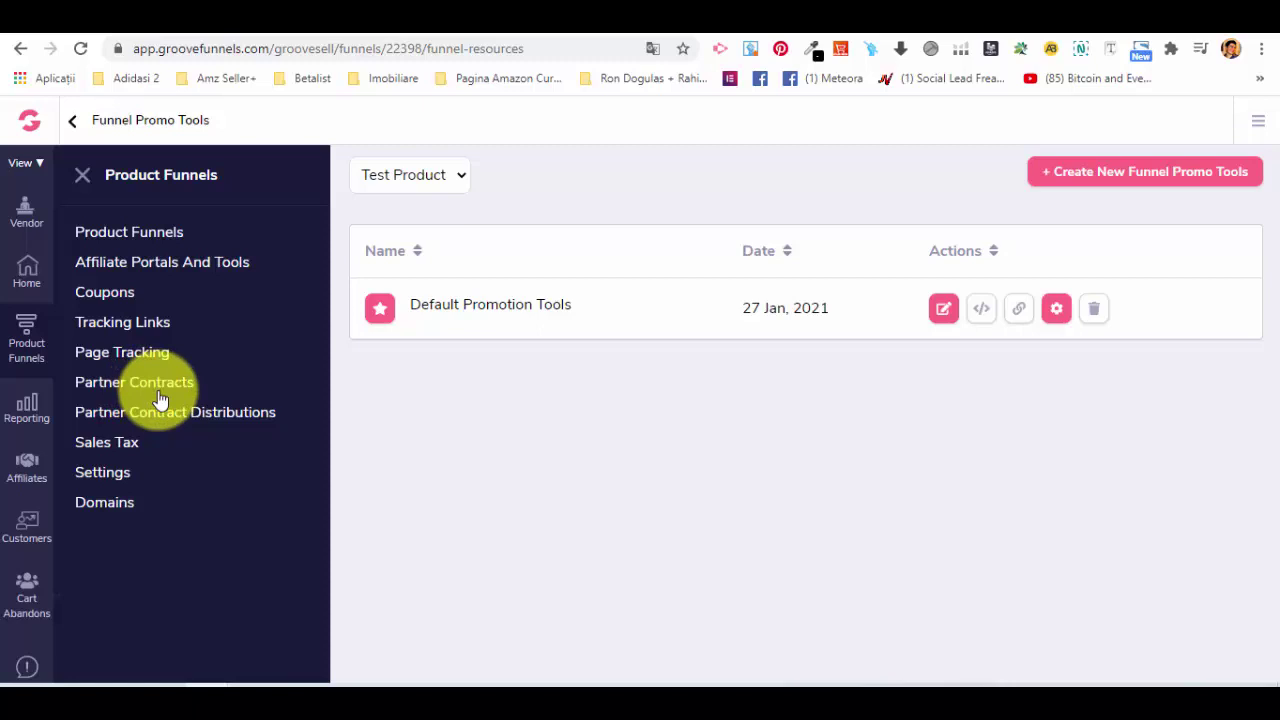
# Go from Vendor to the GrooveFunnels Overview and launch GrooveMail Email Marketing
pyautogui.click(28, 225)
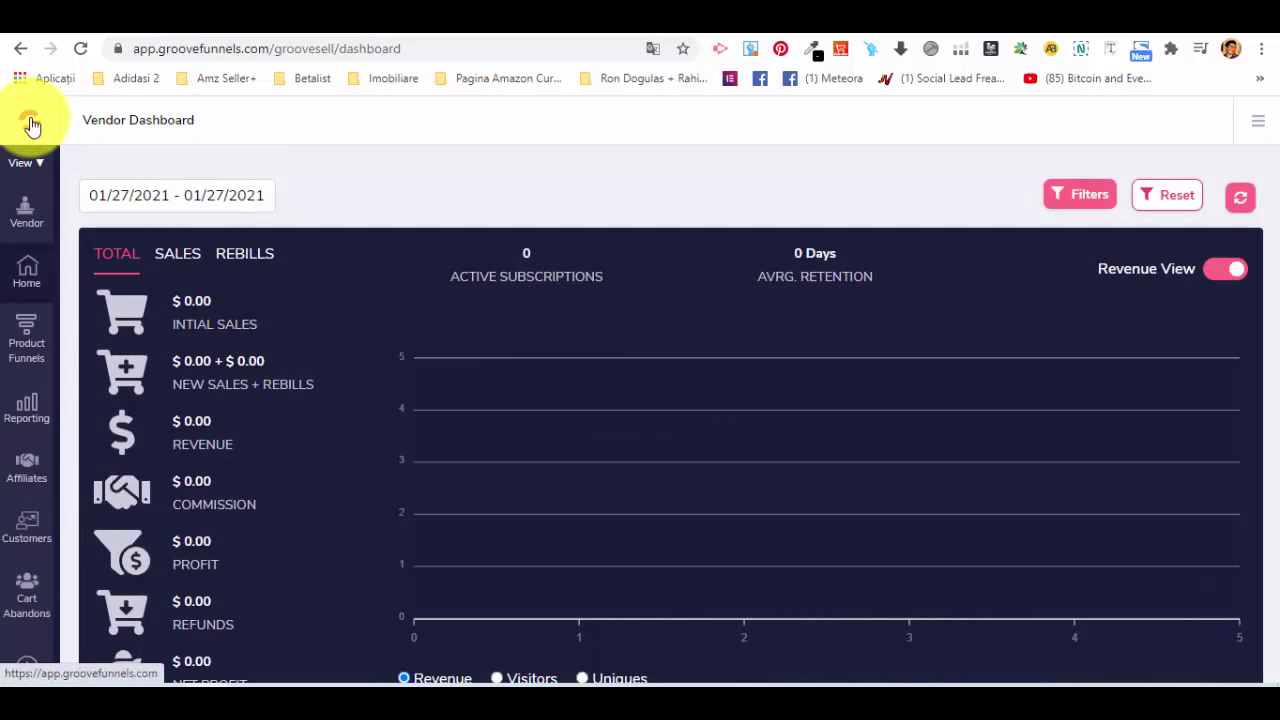
pyautogui.click(29, 119)
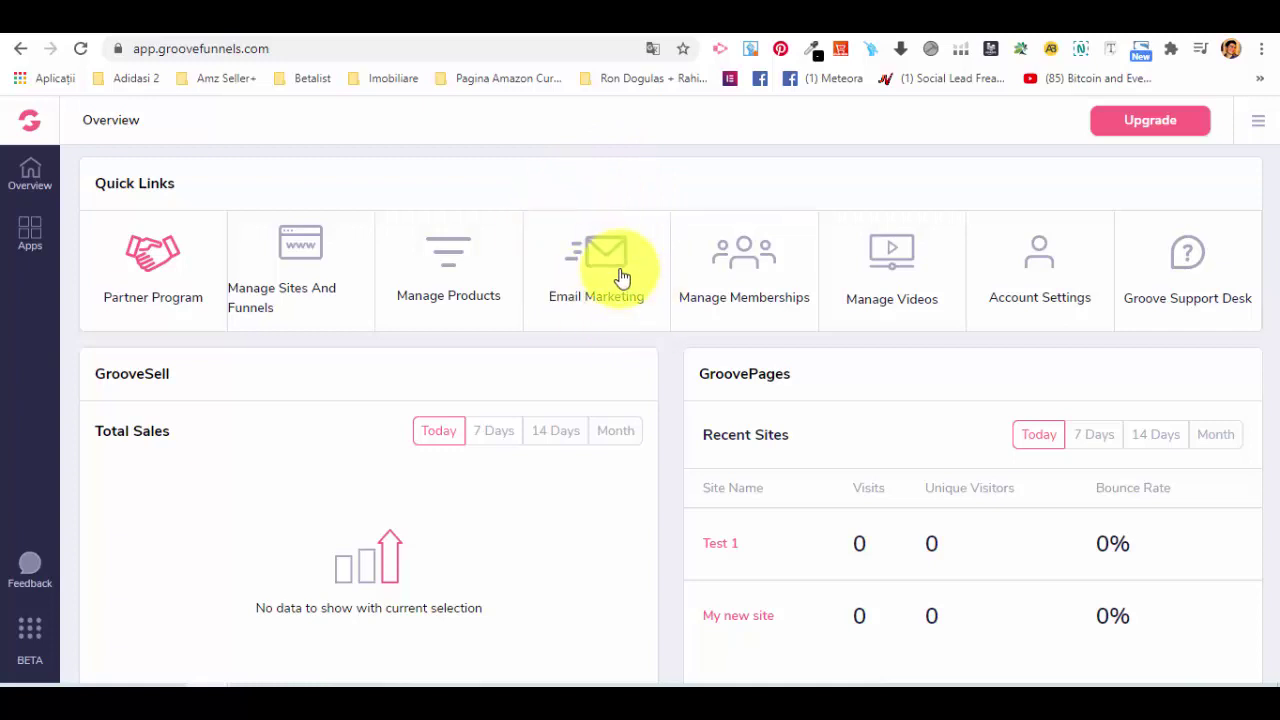
pyautogui.click(622, 277)
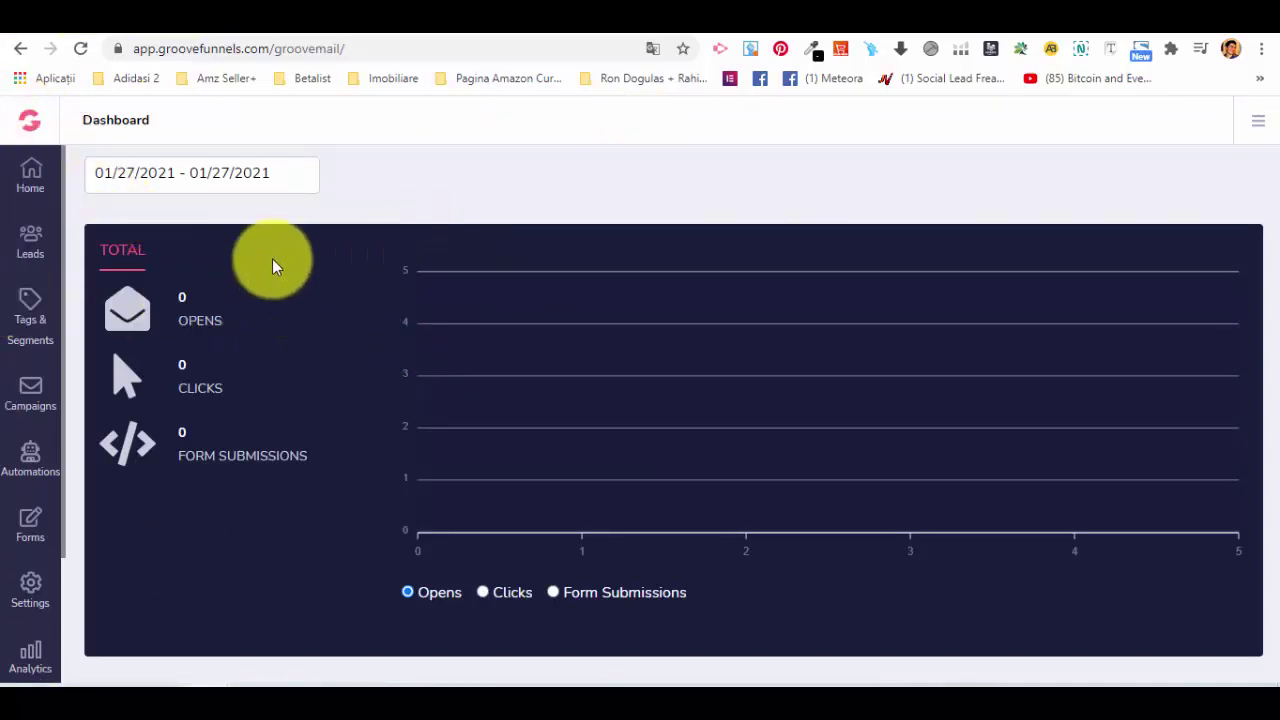
# Browse the Email Lists page and view the actions available for the Test 1 list
pyautogui.click(34, 248)
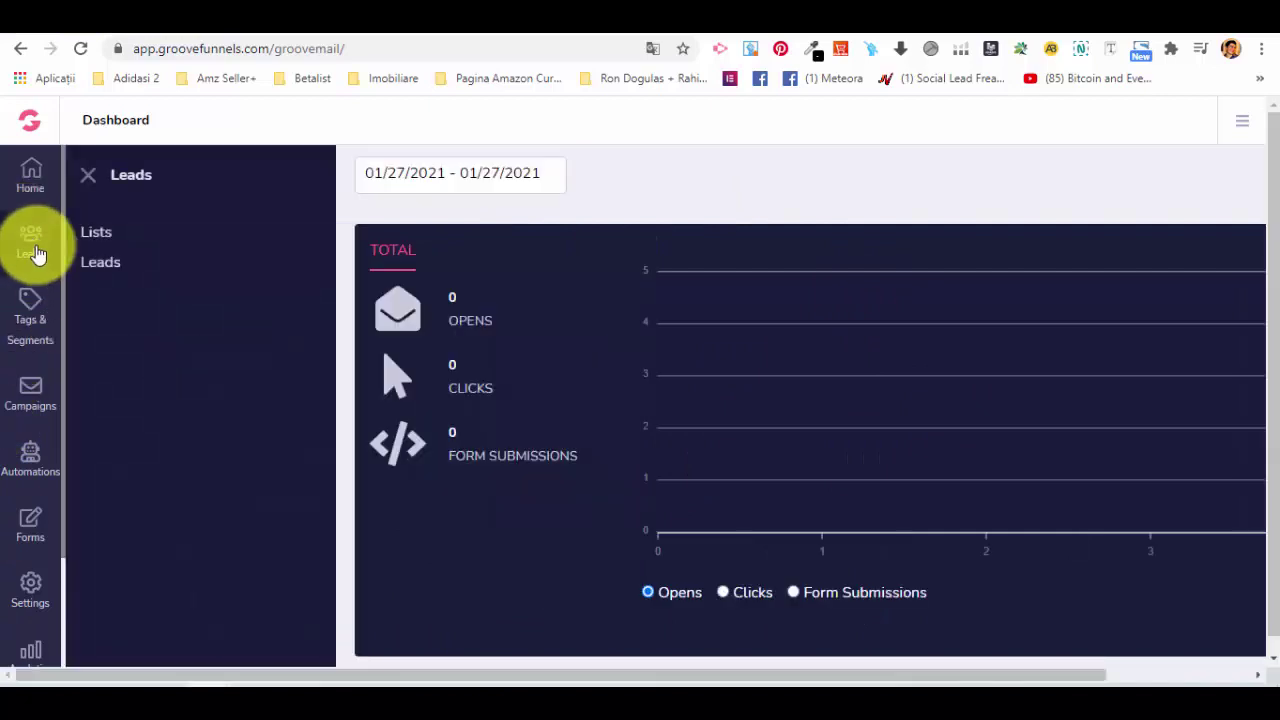
pyautogui.click(88, 237)
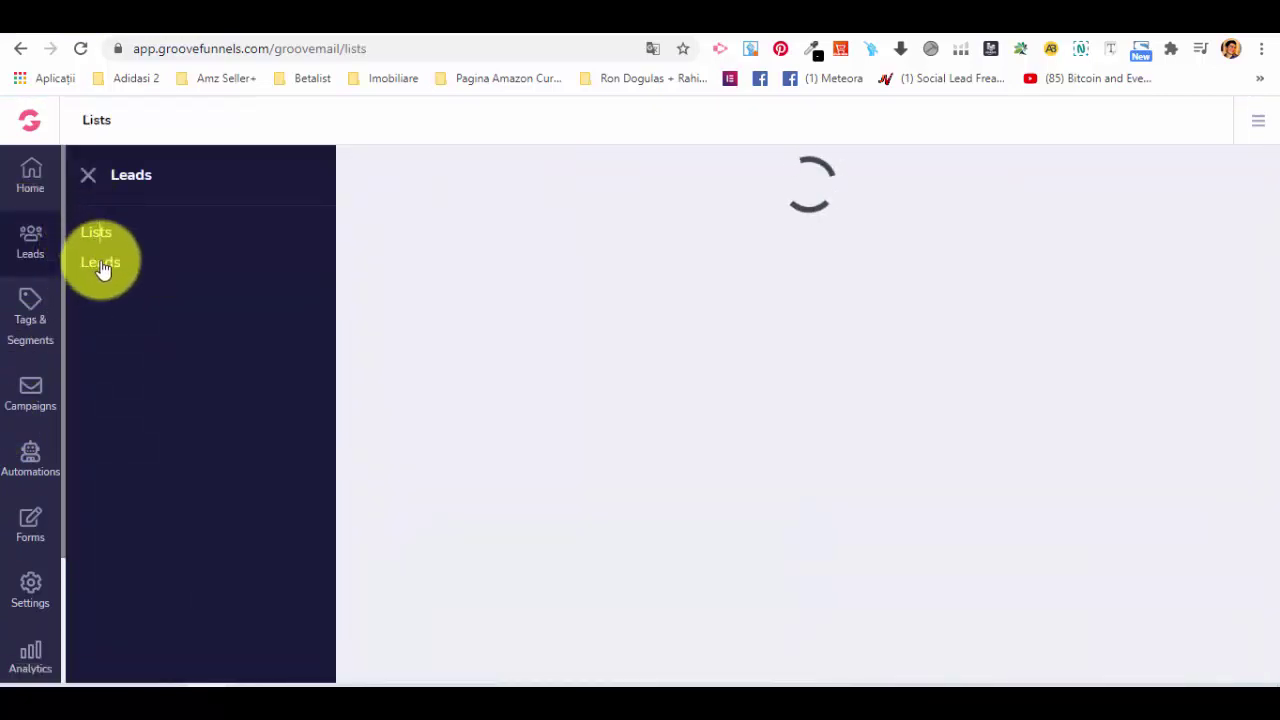
pyautogui.click(101, 264)
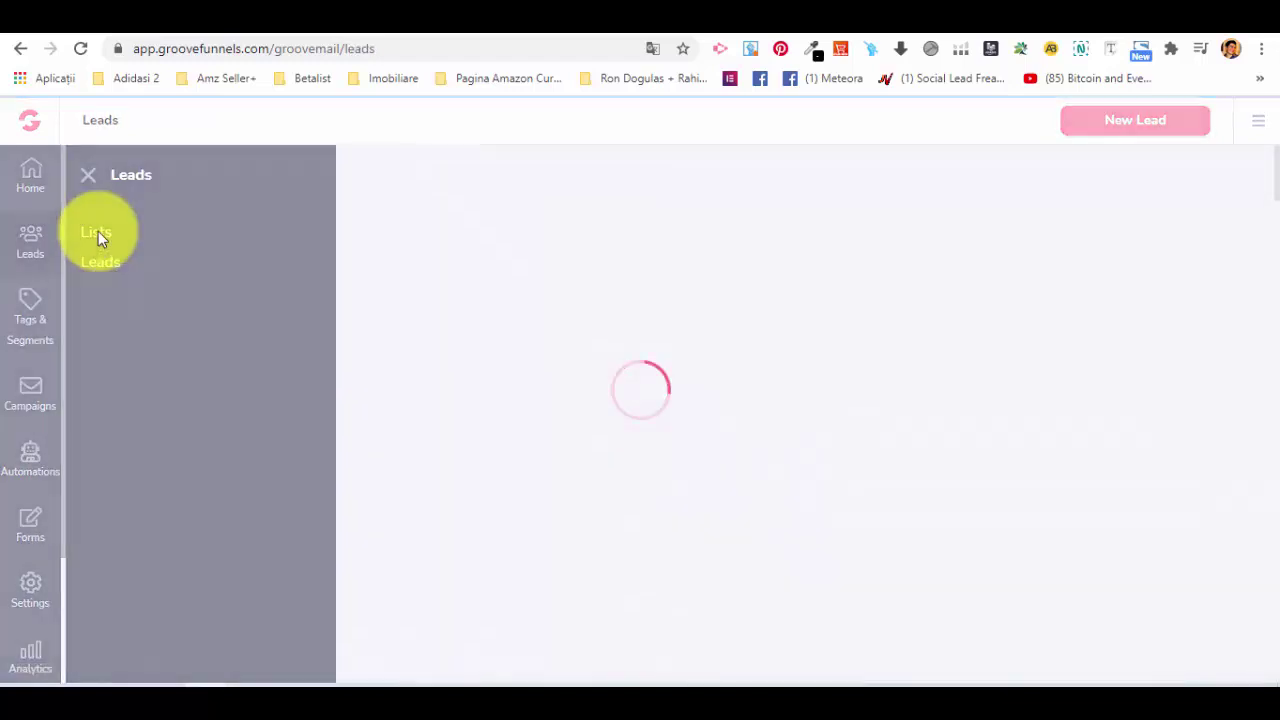
pyautogui.click(97, 235)
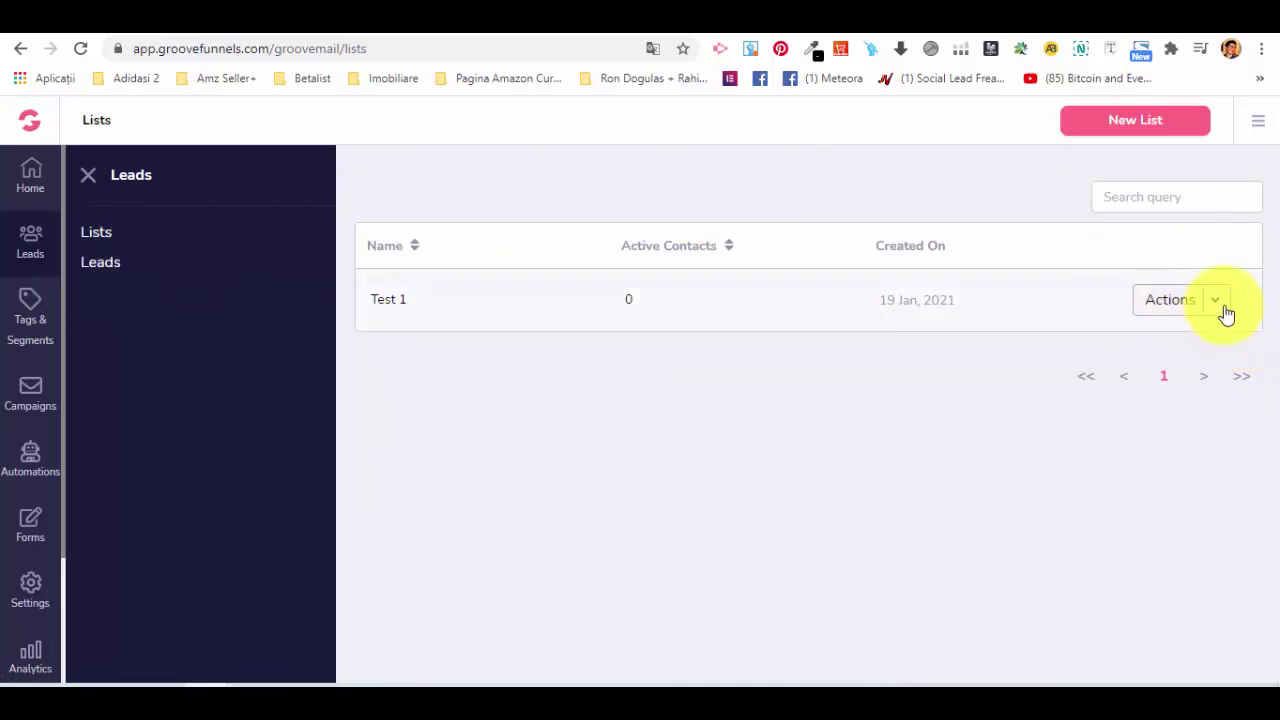
pyautogui.click(1222, 308)
# On the Leads page, open the New Lead form and close it without saving
pyautogui.click(102, 263)
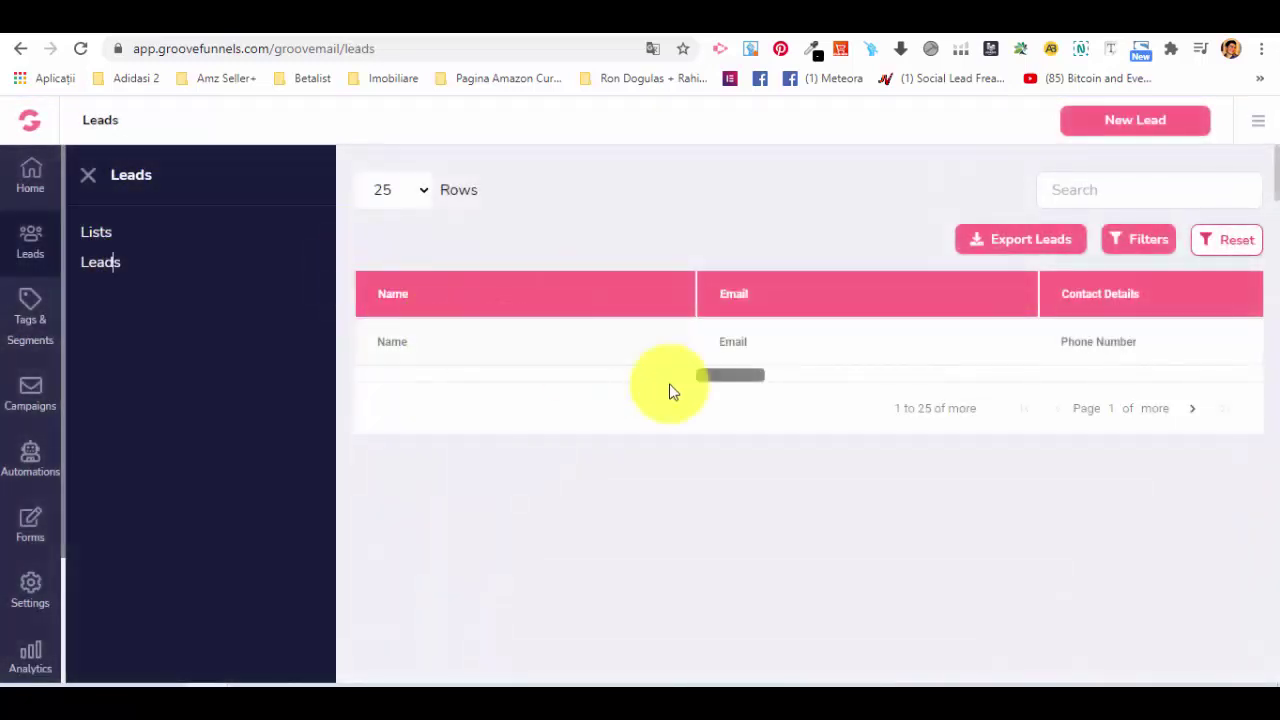
pyautogui.moveTo(715, 372); pyautogui.dragTo(1240, 376)
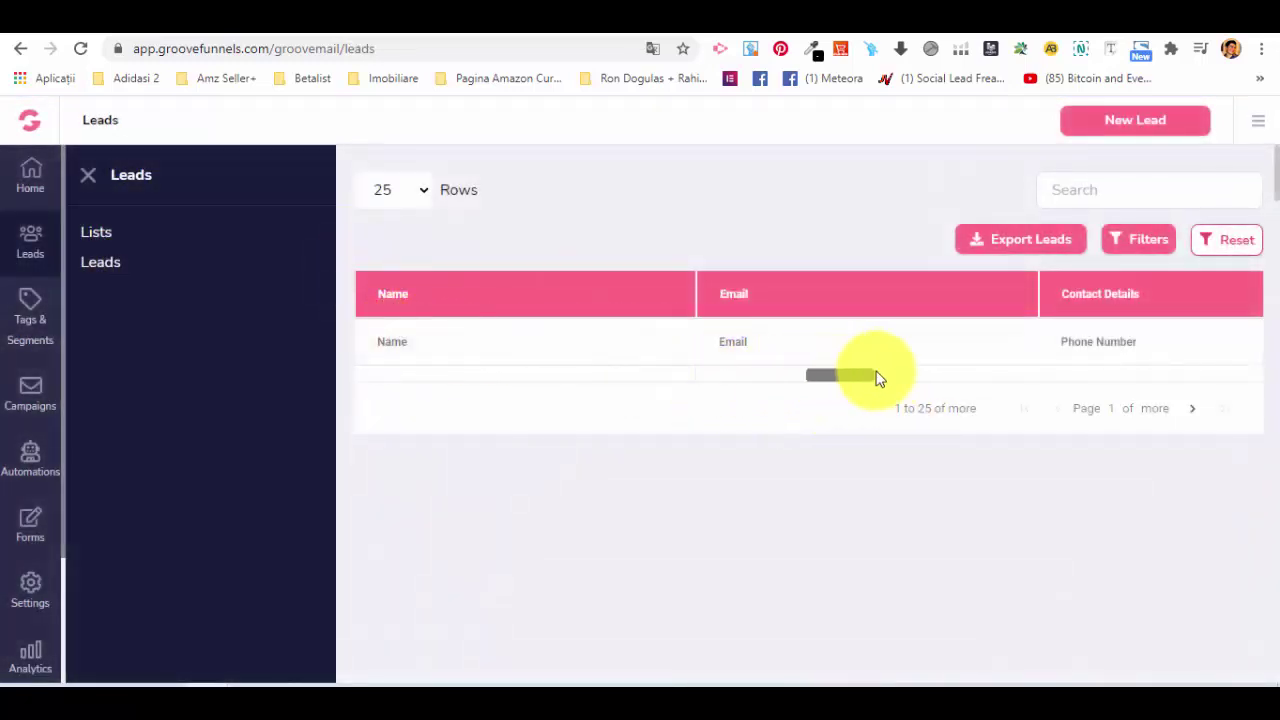
pyautogui.click(1133, 133)
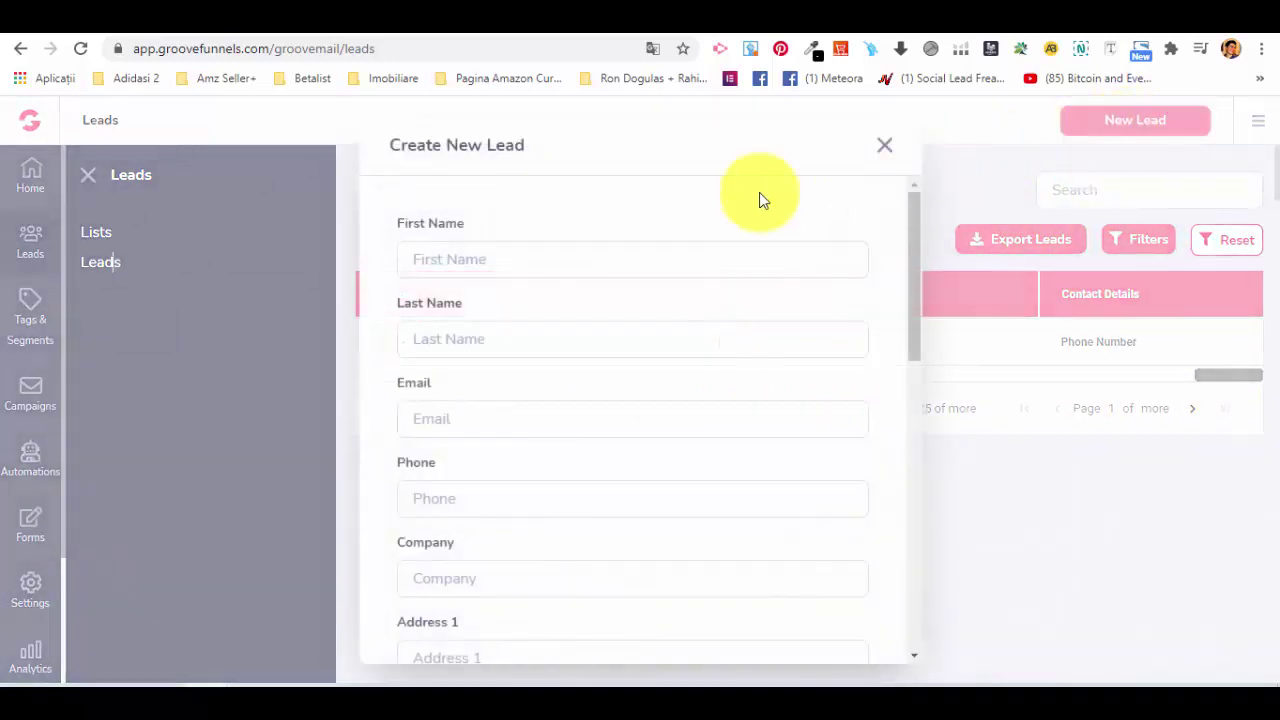
pyautogui.click(887, 147)
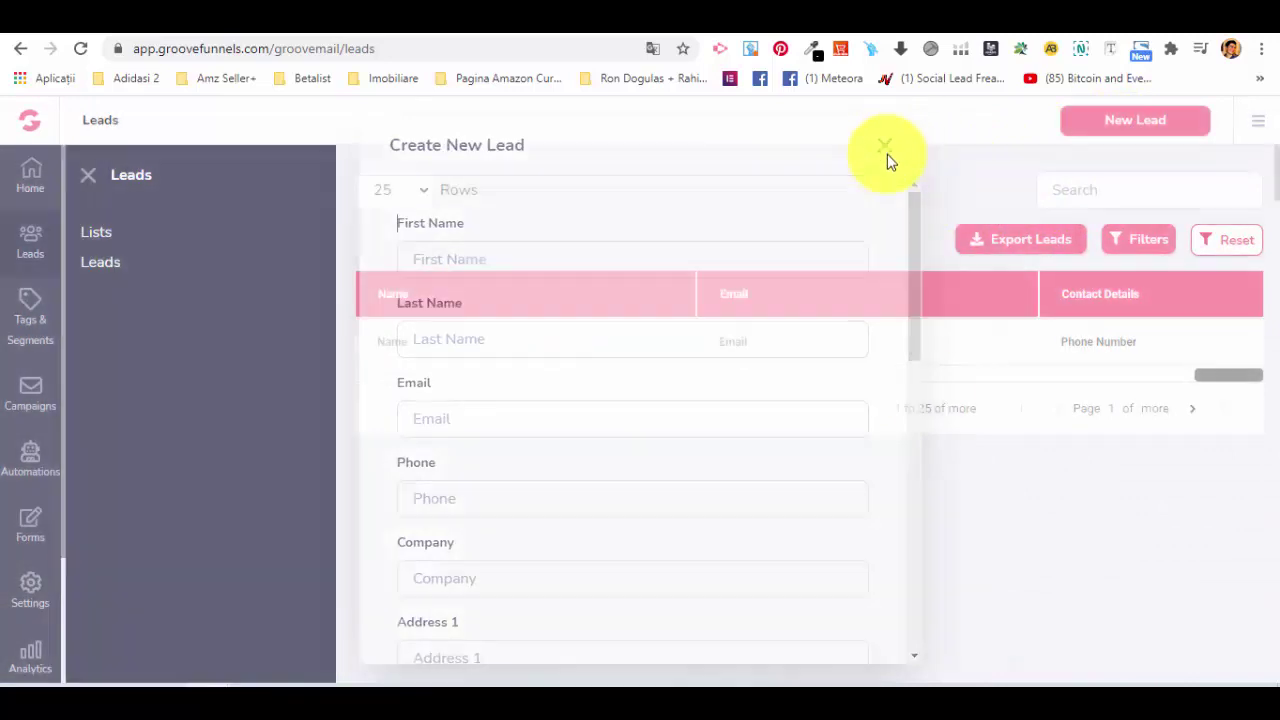
# Open the empty Broadcasts campaigns page, dismissing the sender verification warning
pyautogui.click(32, 340)
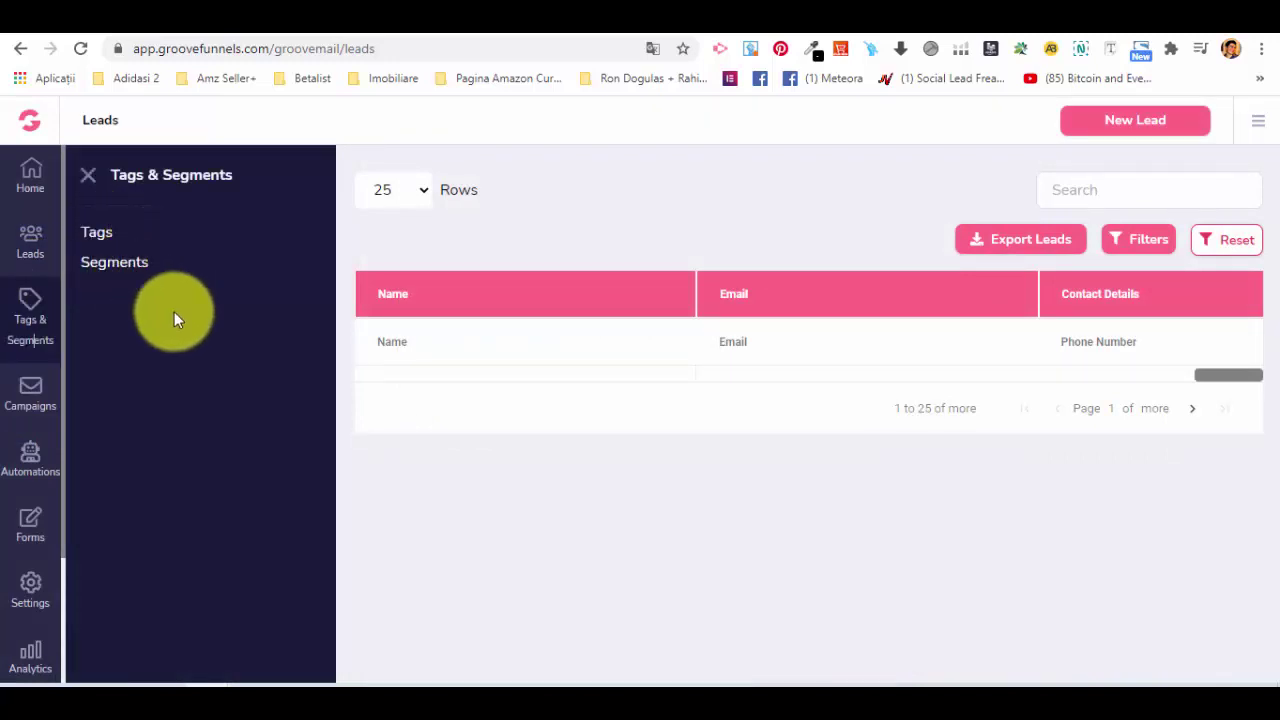
pyautogui.click(40, 405)
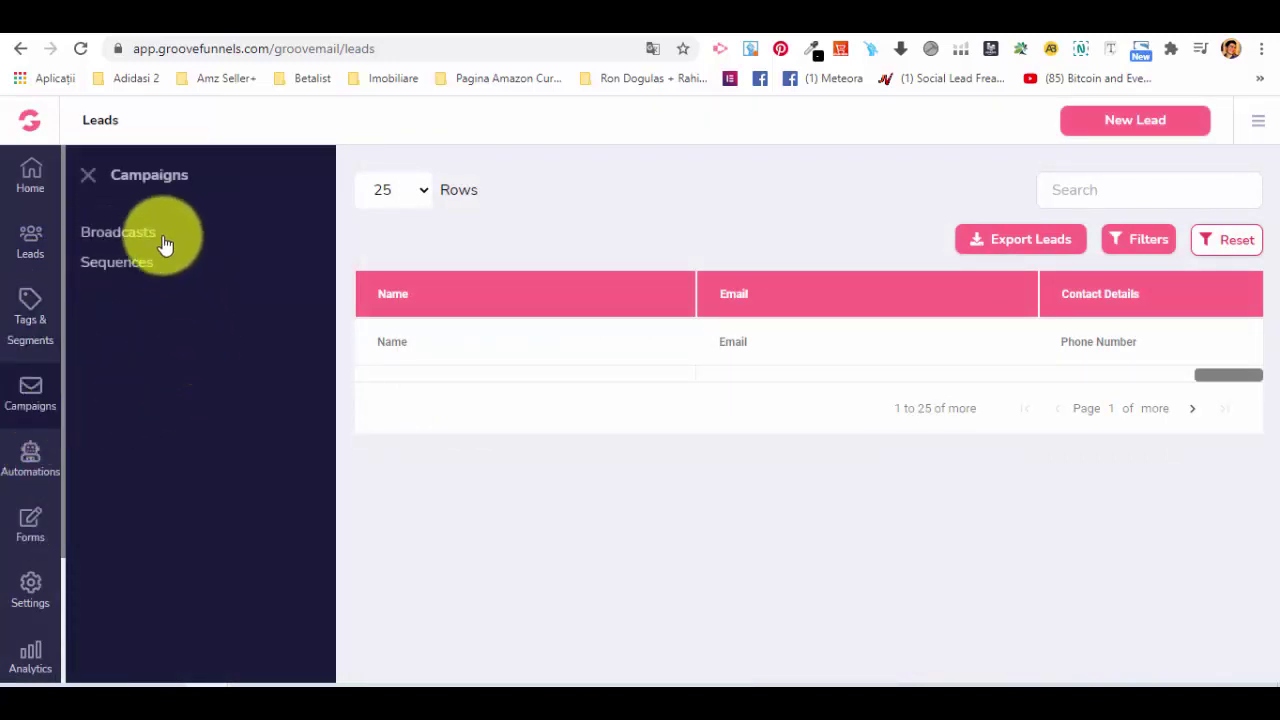
pyautogui.click(150, 240)
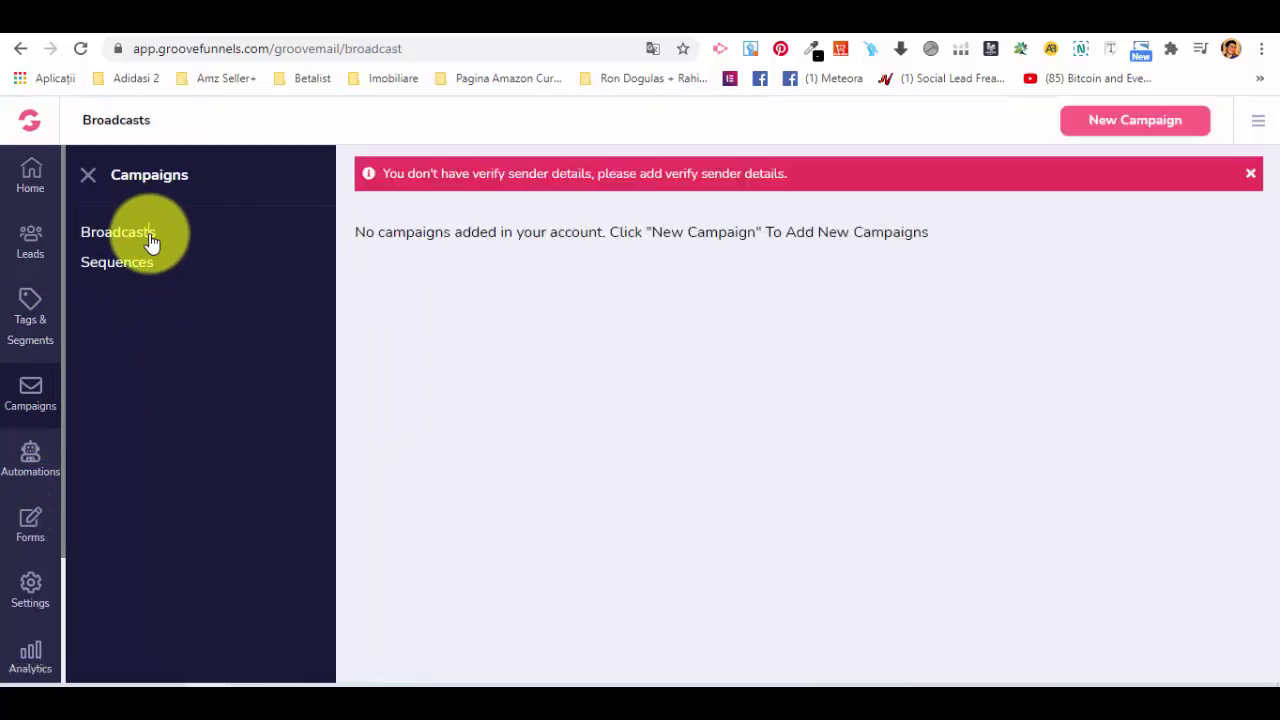
pyautogui.click(1251, 174)
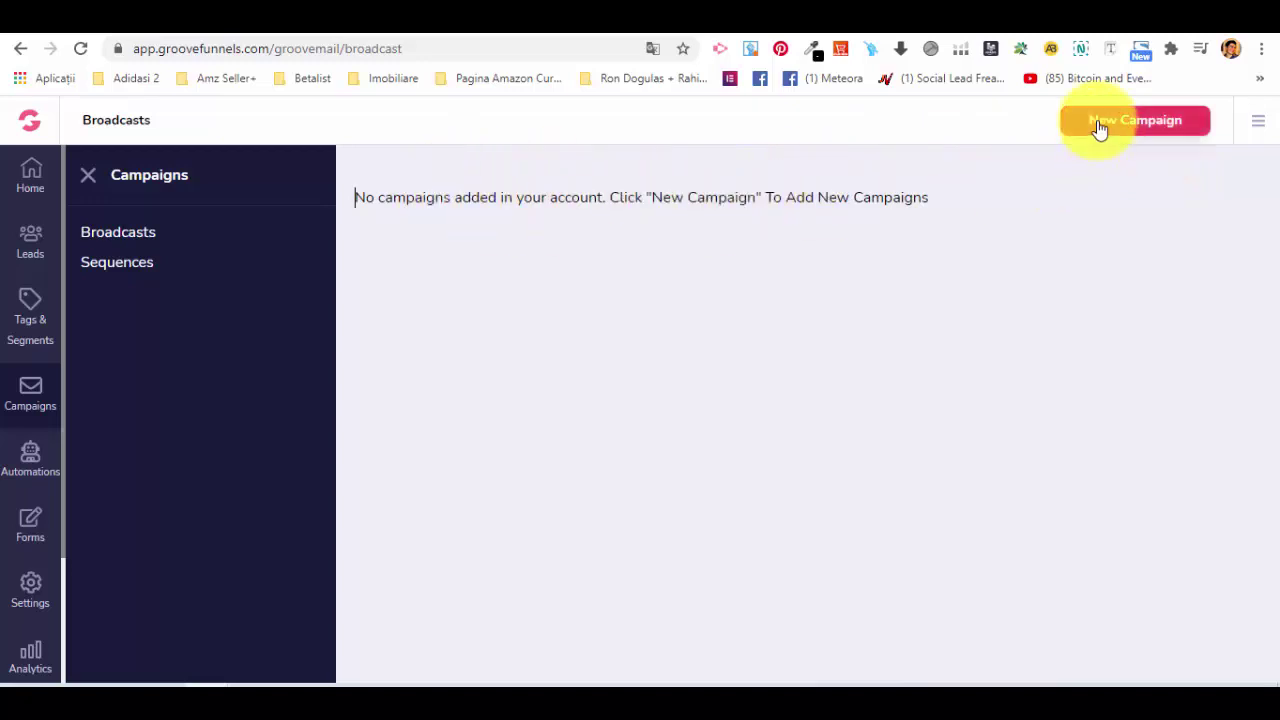
# Try New Campaign, dismiss the warning and account menu, then view the empty Sequences page
pyautogui.click(1120, 134)
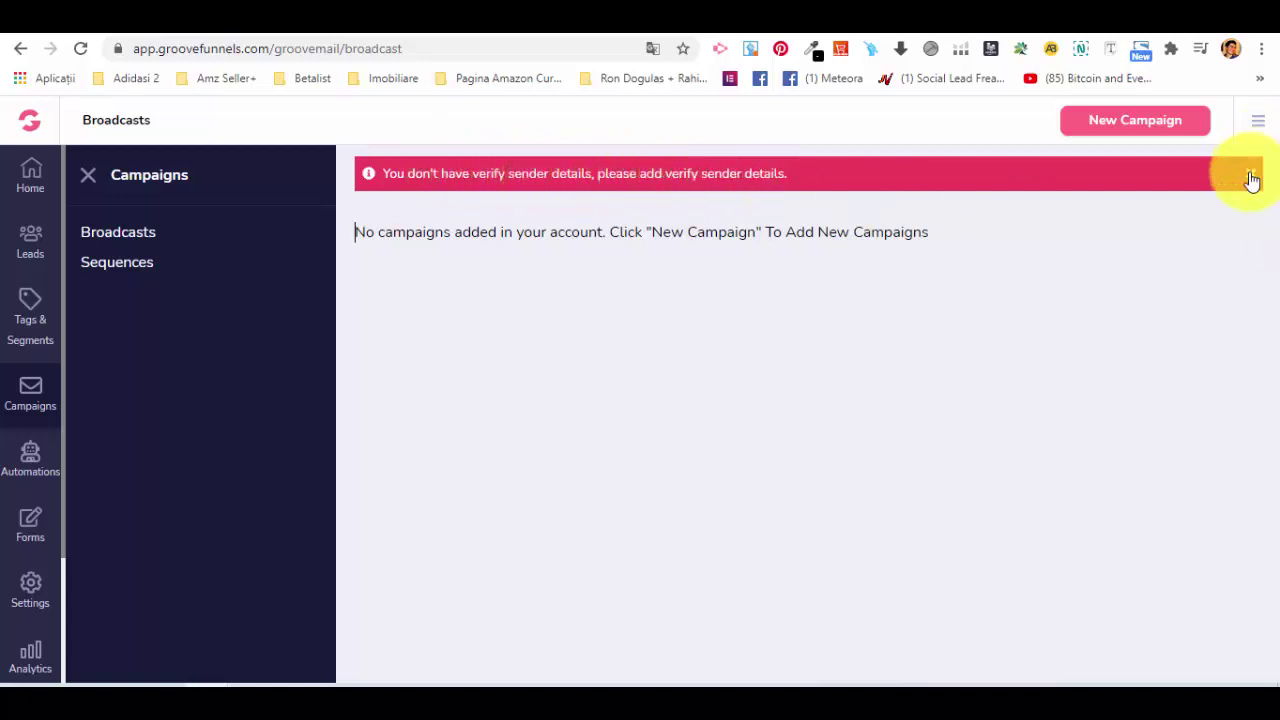
pyautogui.click(1252, 178)
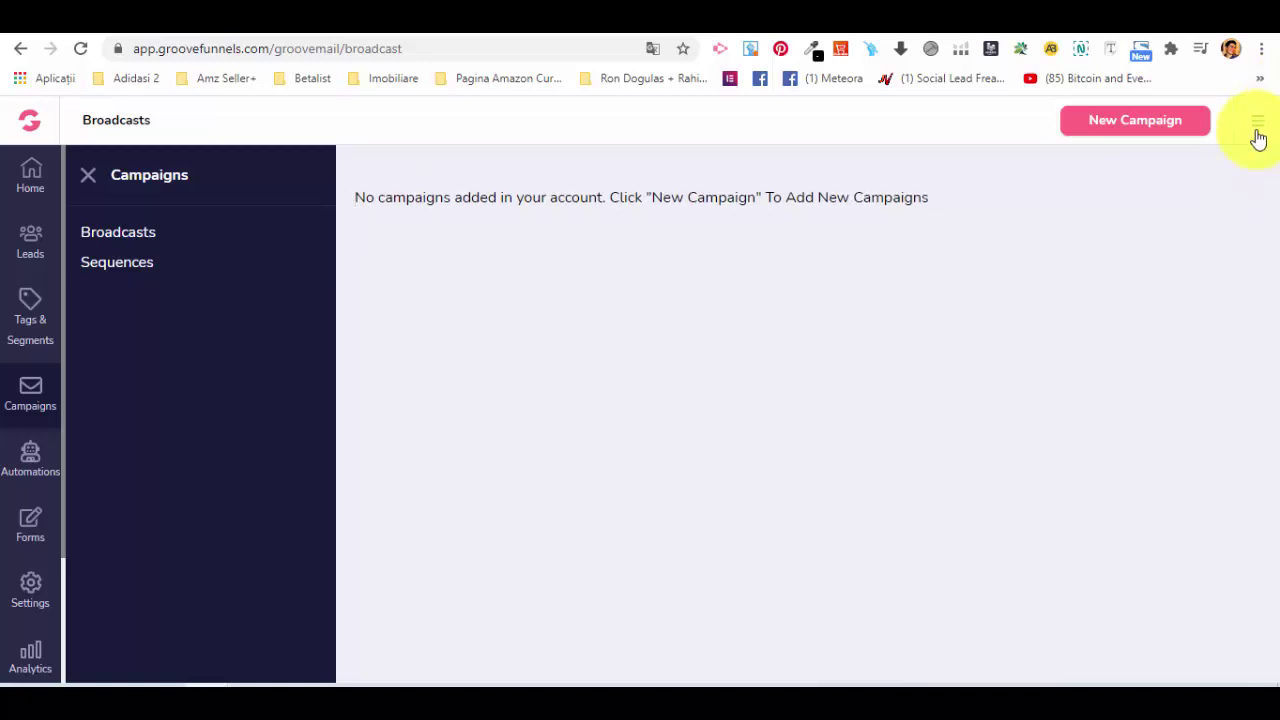
pyautogui.click(1257, 128)
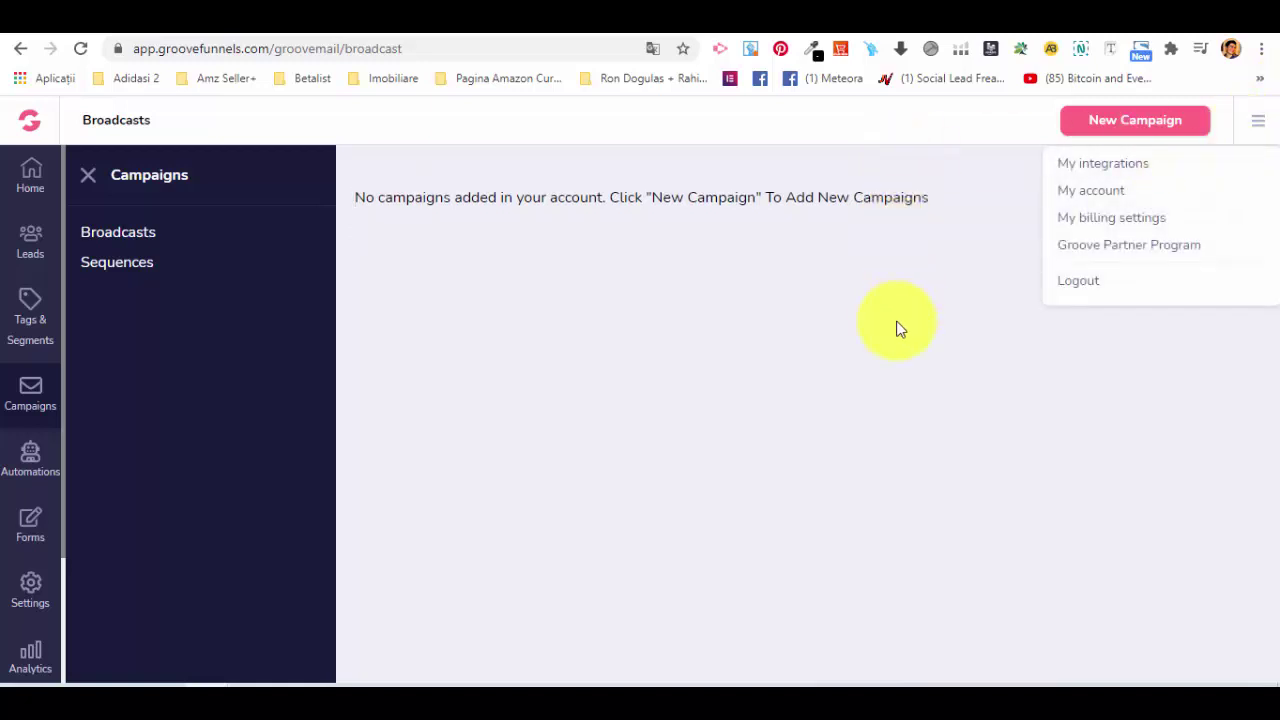
pyautogui.click(894, 197)
pyautogui.click(133, 279)
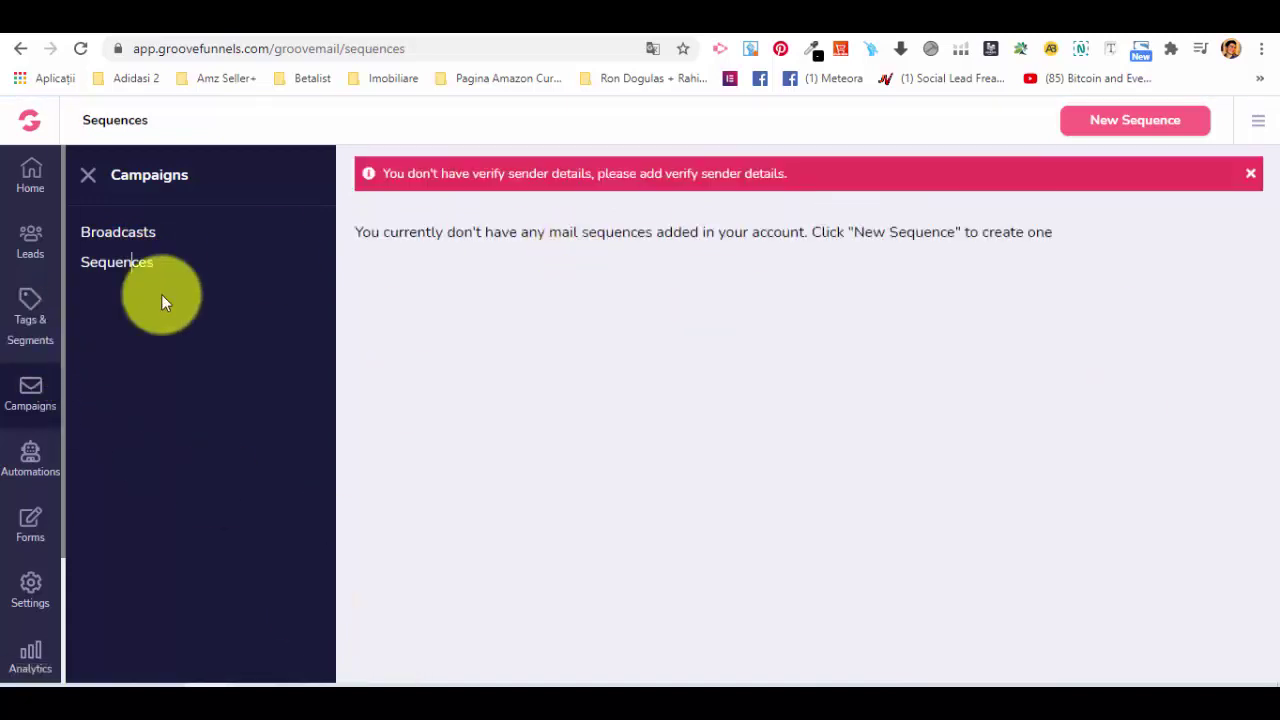
# Preview the New Automation form without saving, then view the empty Forms page
pyautogui.click(131, 264)
pyautogui.click(33, 480)
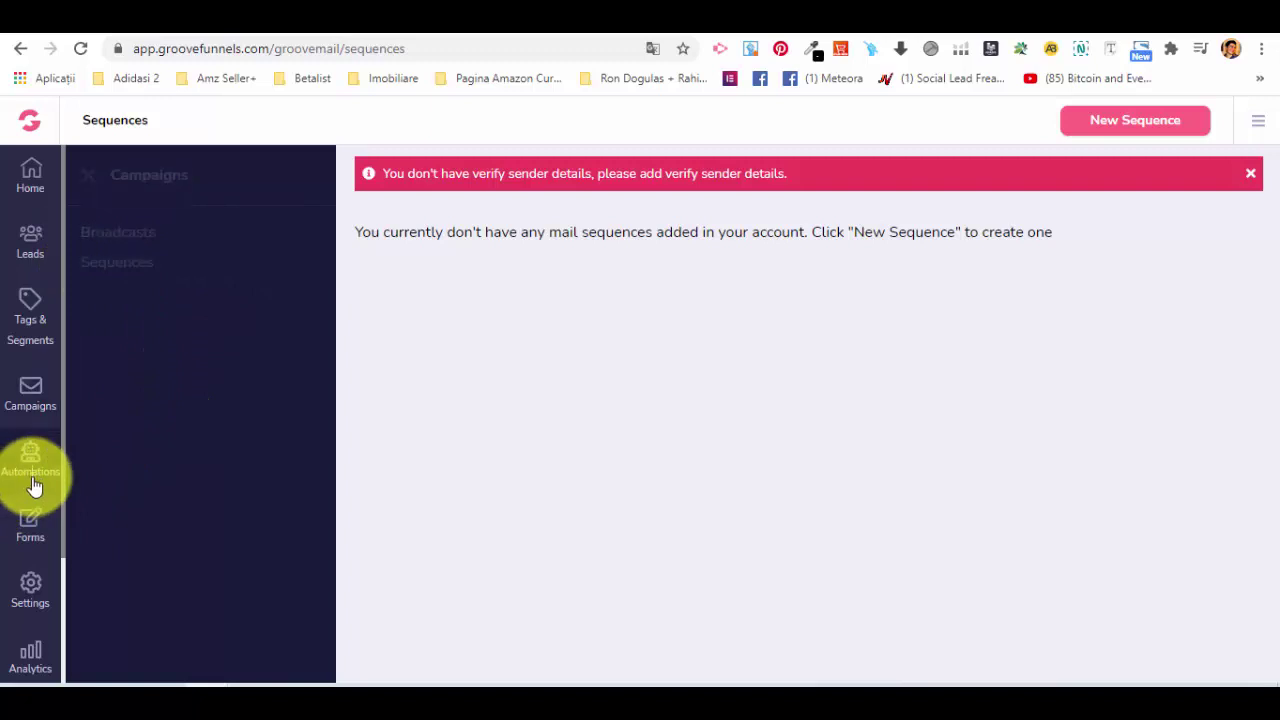
pyautogui.click(140, 240)
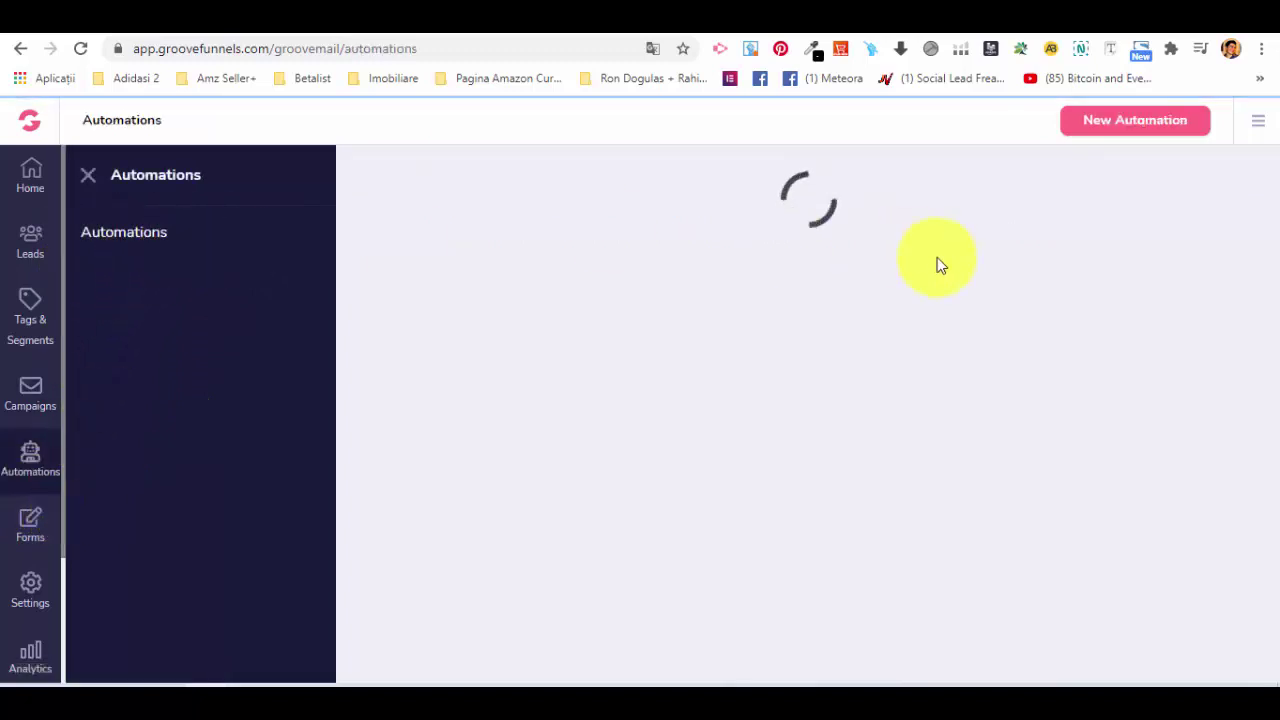
pyautogui.click(1117, 134)
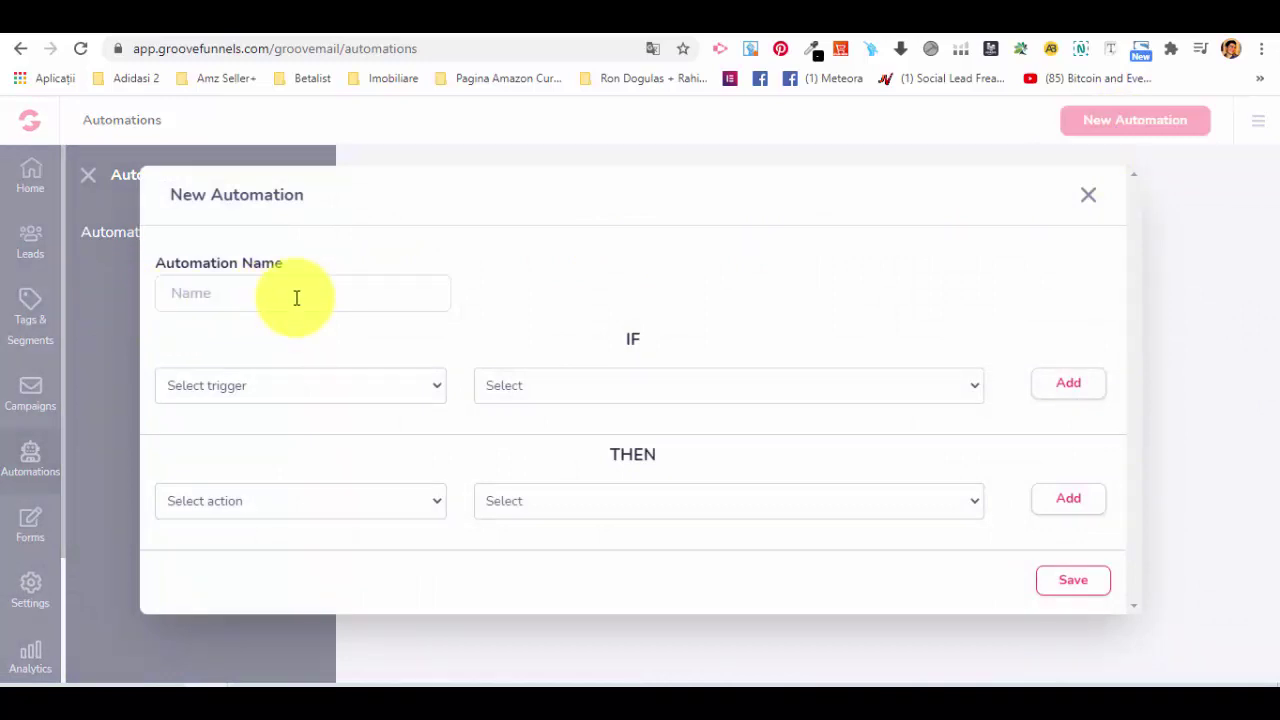
pyautogui.click(1087, 196)
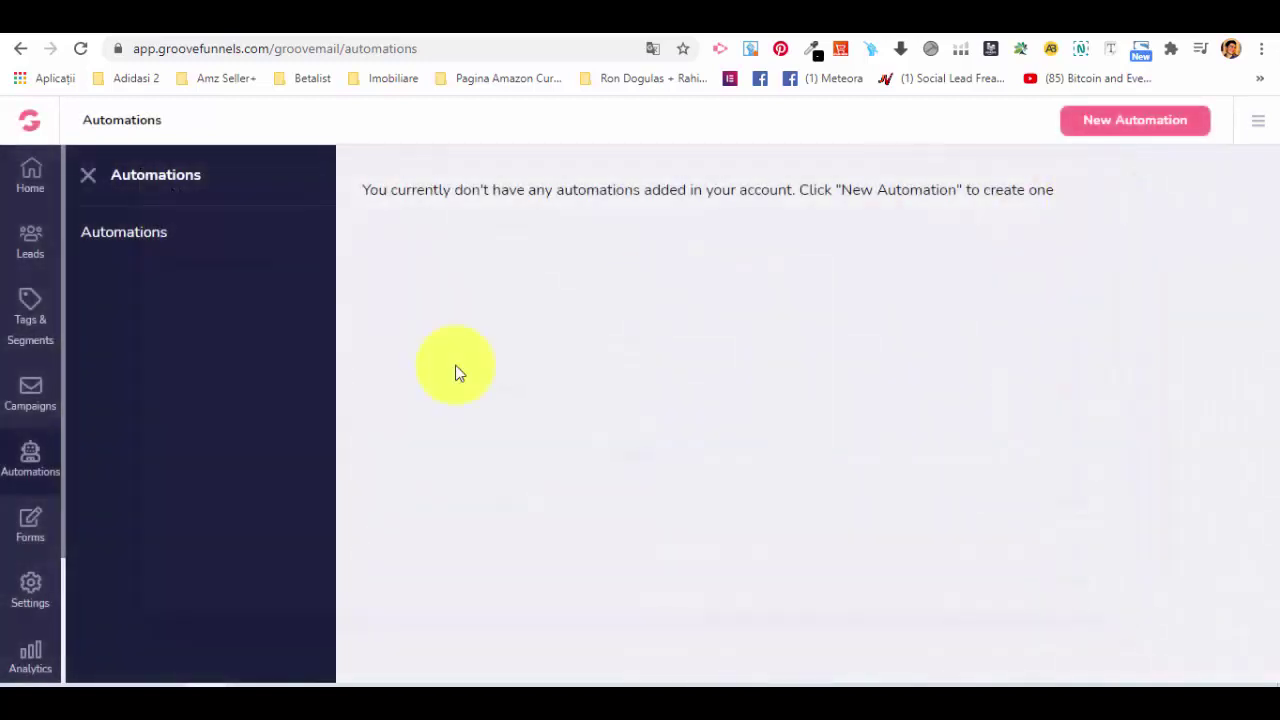
pyautogui.click(42, 539)
pyautogui.click(95, 236)
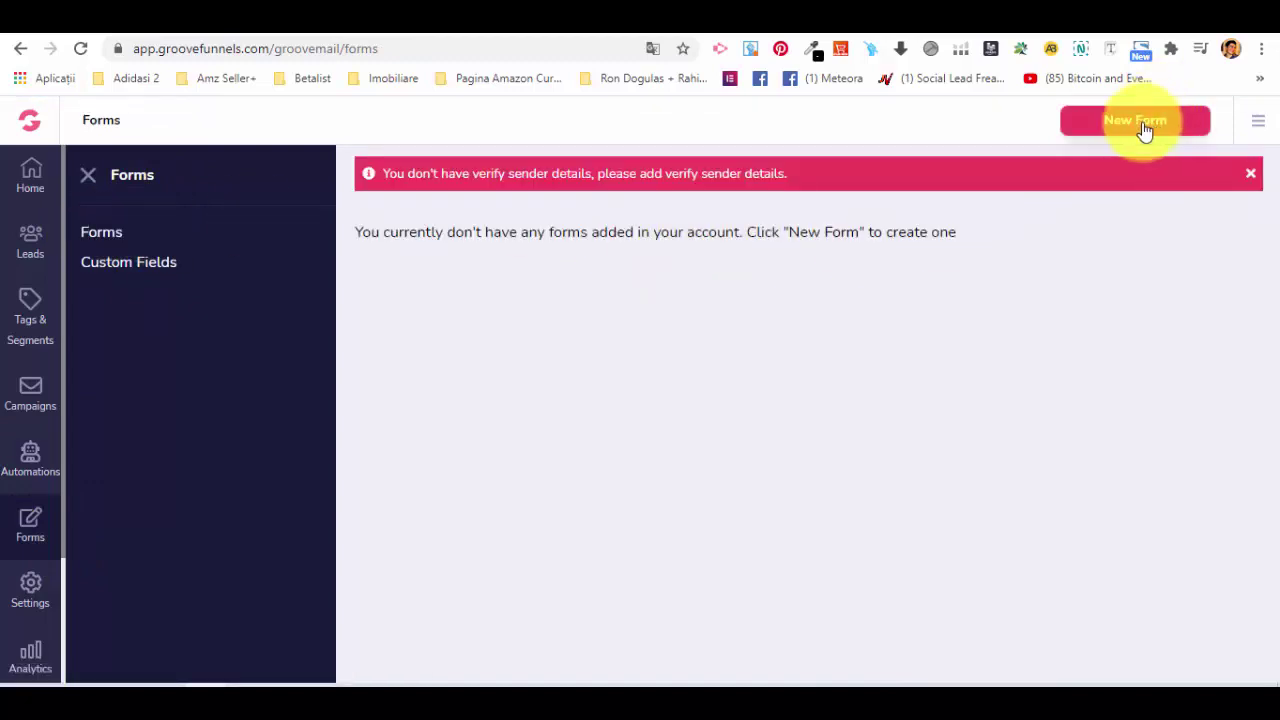
# Try New Form, dismiss the sender warning, view empty Custom Fields, then bring up Settings
pyautogui.click(1155, 128)
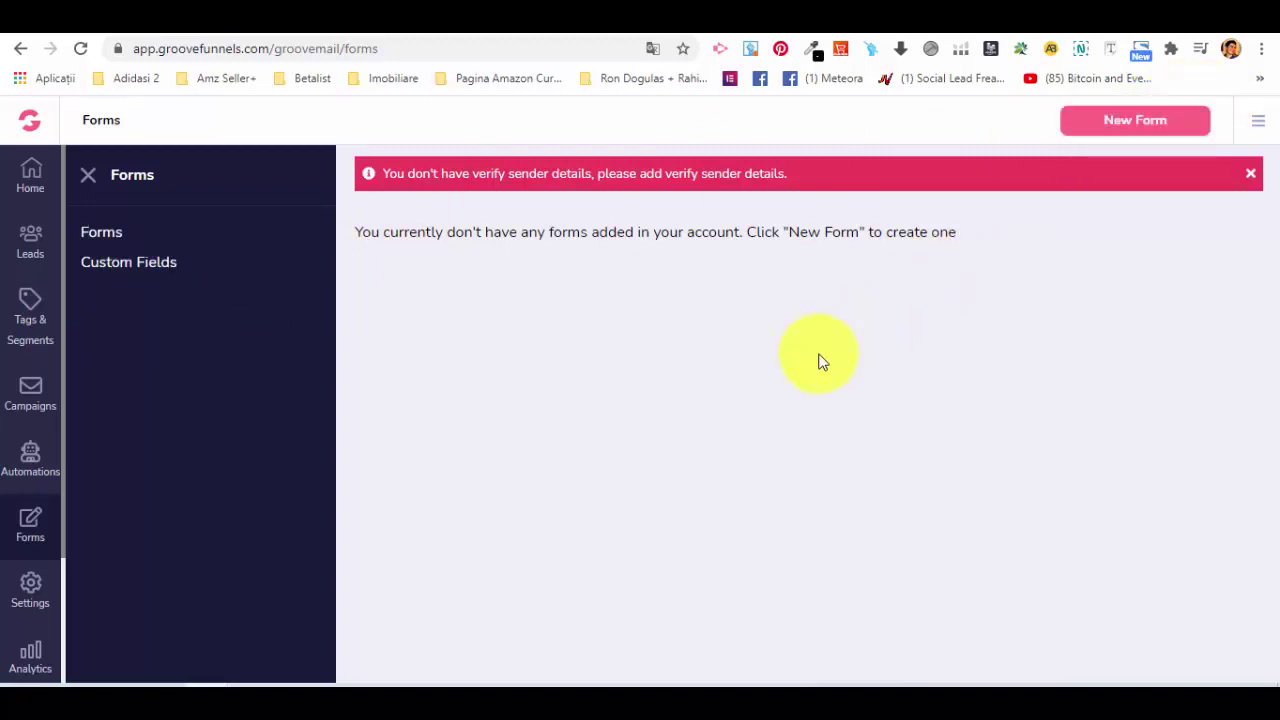
pyautogui.click(1249, 180)
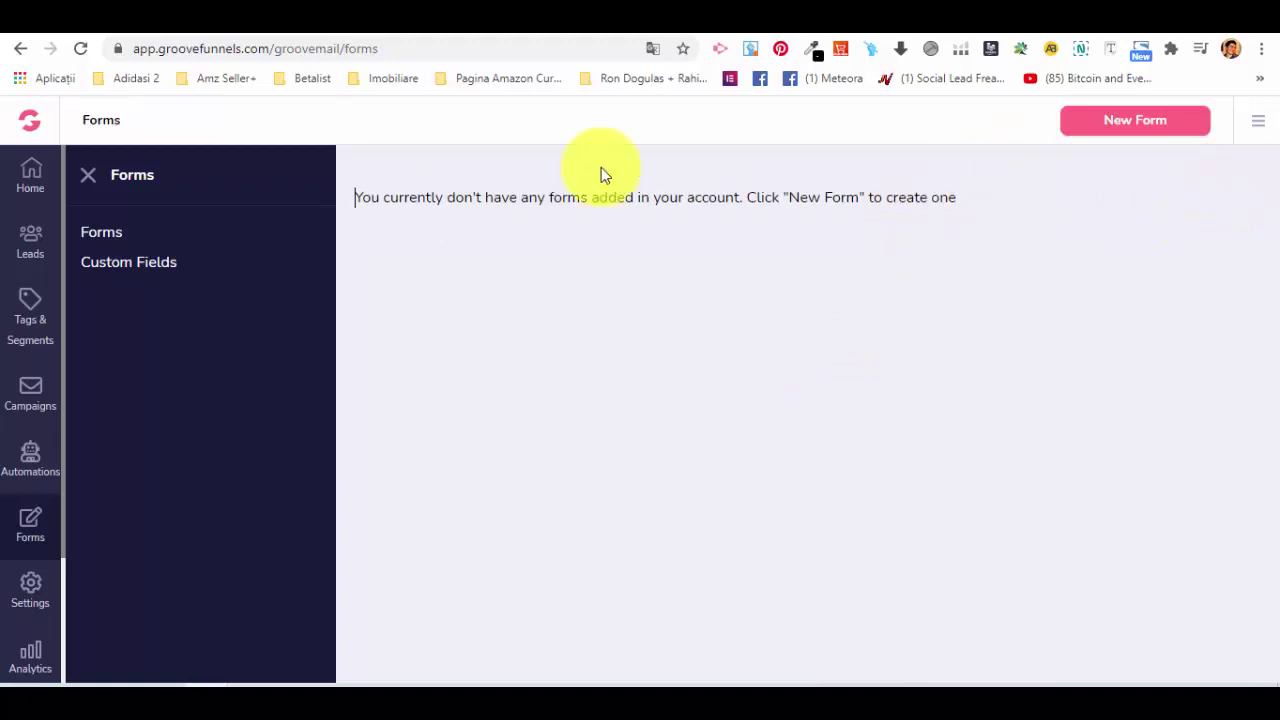
pyautogui.click(156, 268)
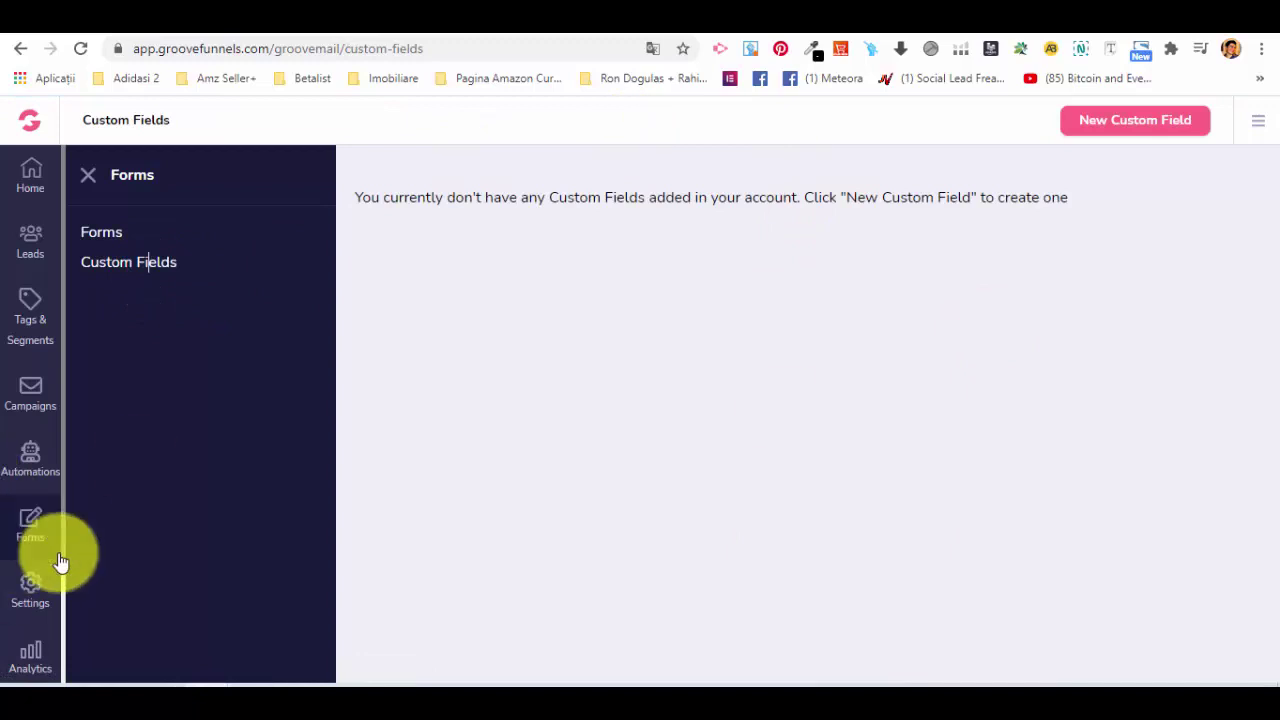
pyautogui.click(50, 601)
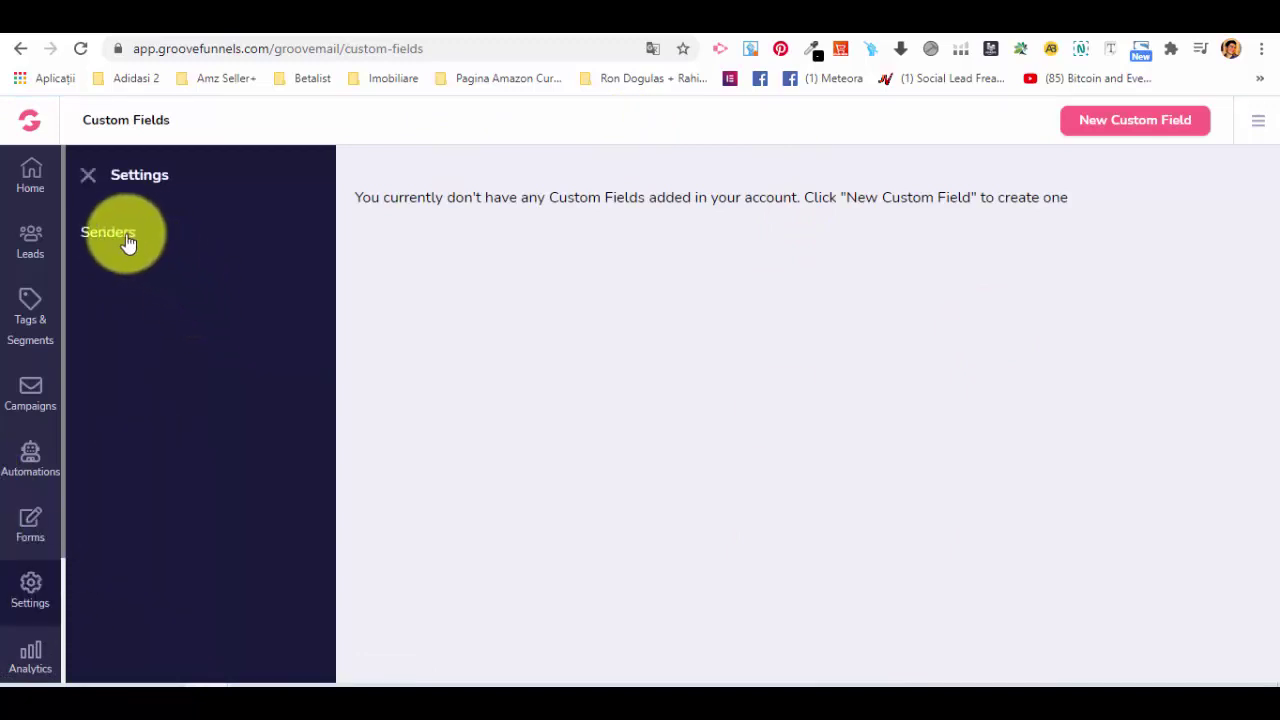
# Start a New Sender with 'Test' as both sender identity and sender name
pyautogui.click(125, 241)
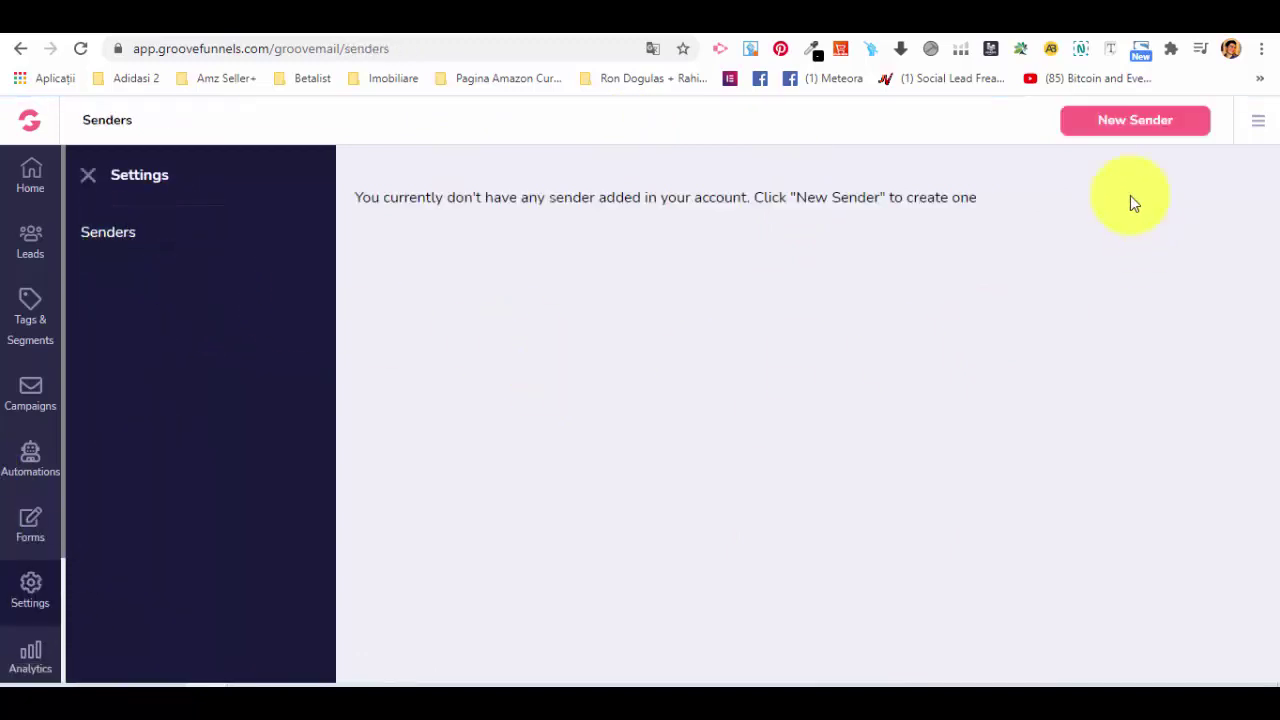
pyautogui.click(1155, 122)
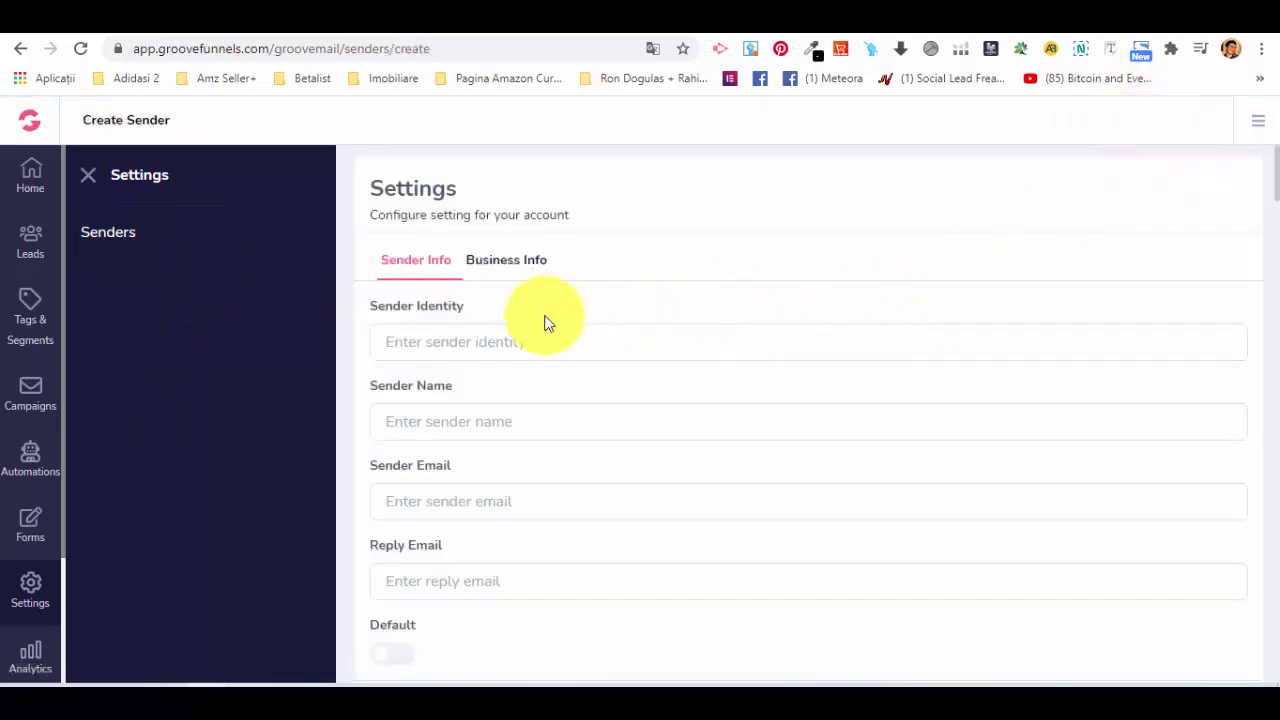
pyautogui.click(438, 342)
pyautogui.write('Test')
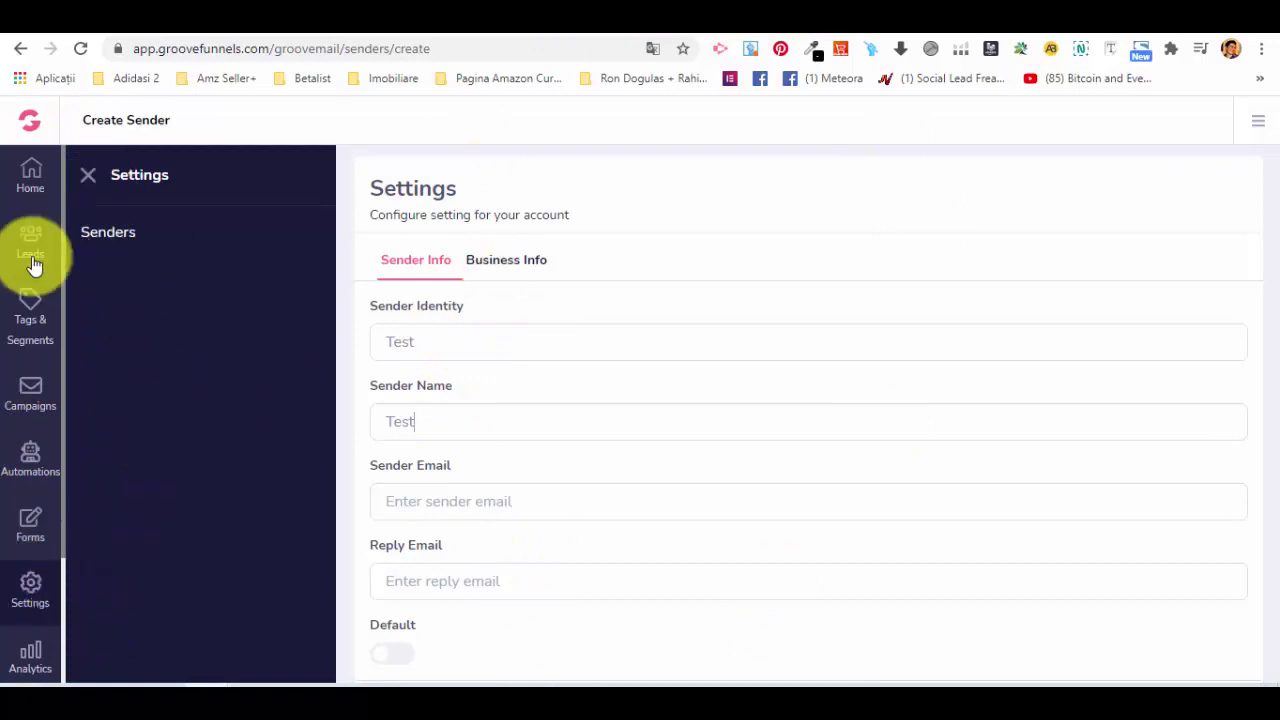
pyautogui.scroll(-2, 537, 410)
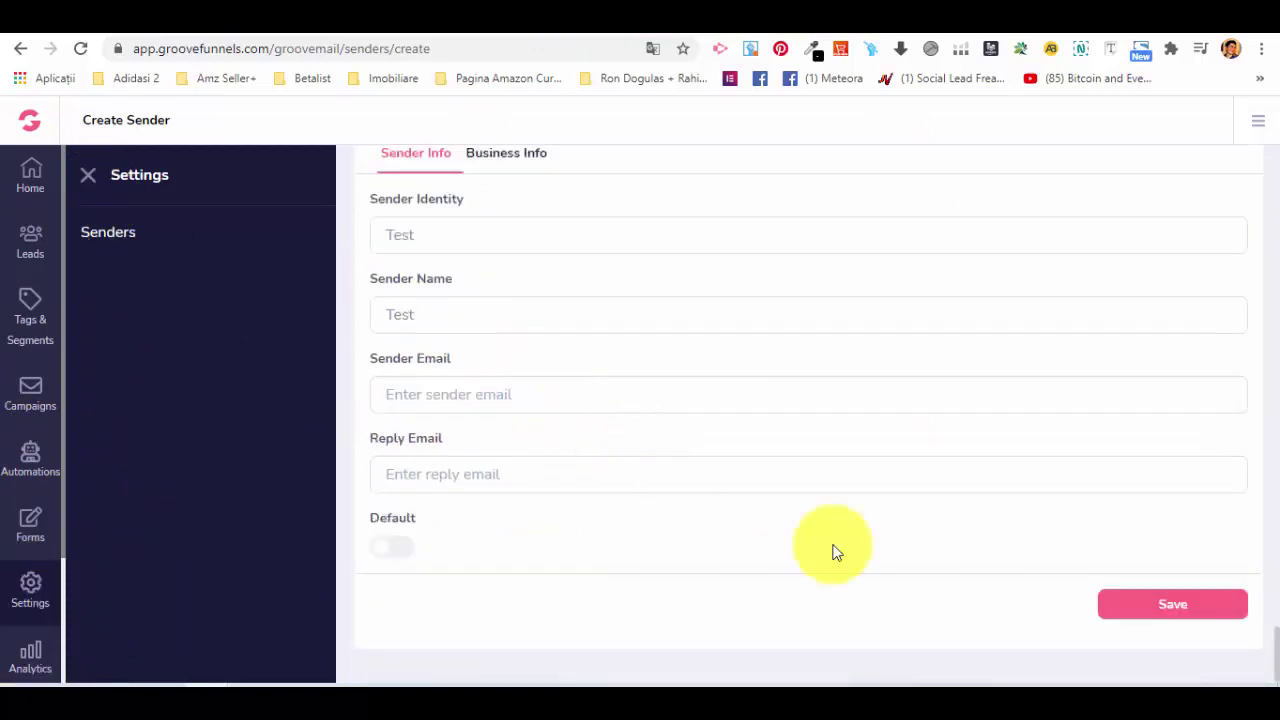
# Open the Leads report under Analytics to view Lead Analytics
pyautogui.click(30, 656)
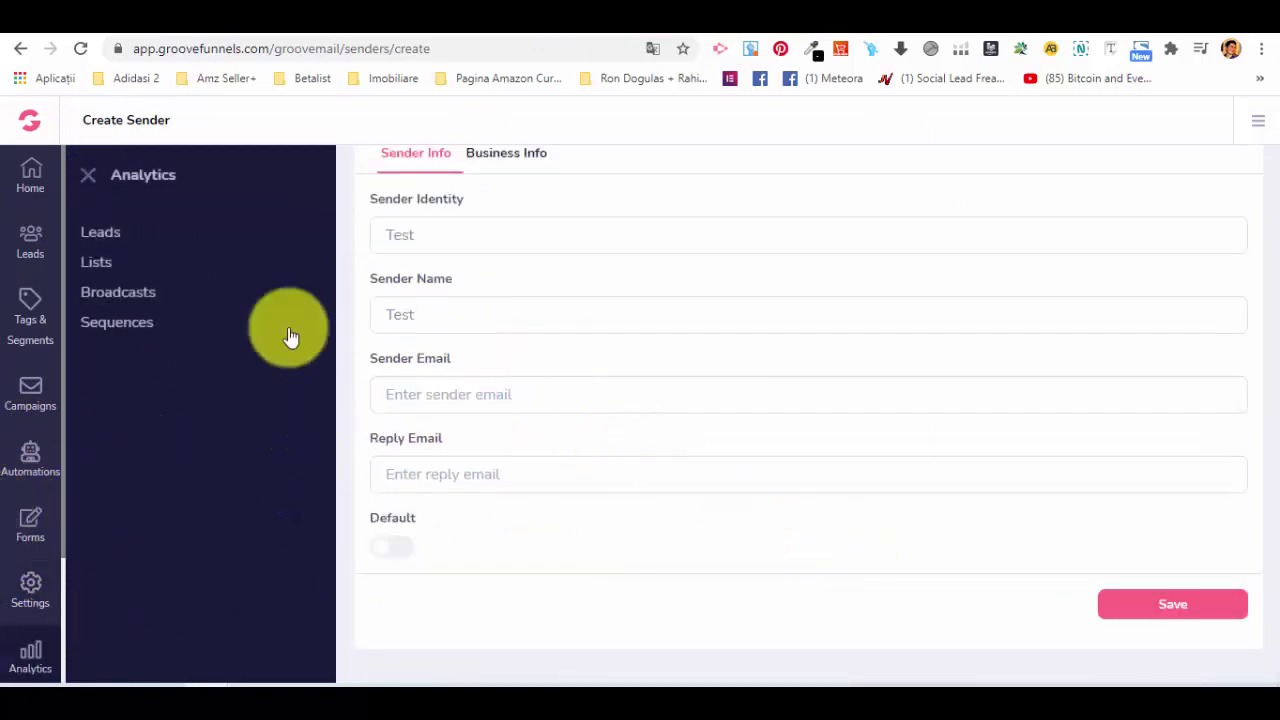
pyautogui.click(112, 236)
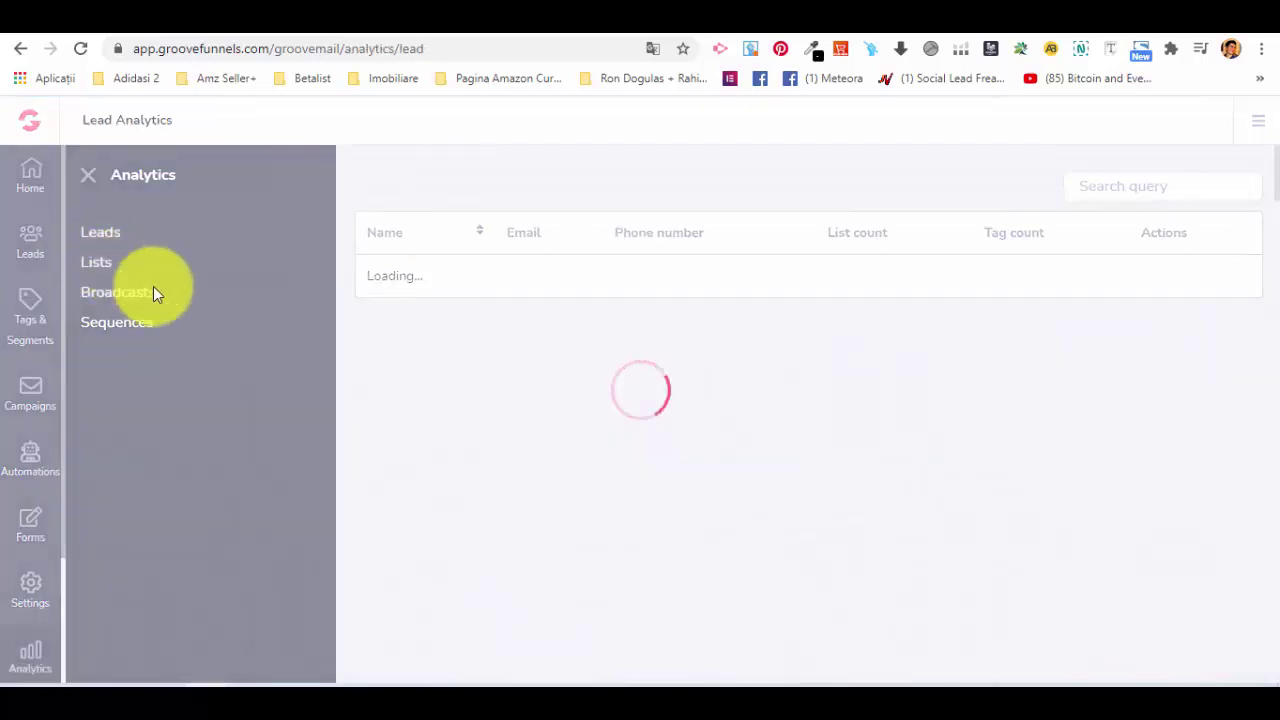